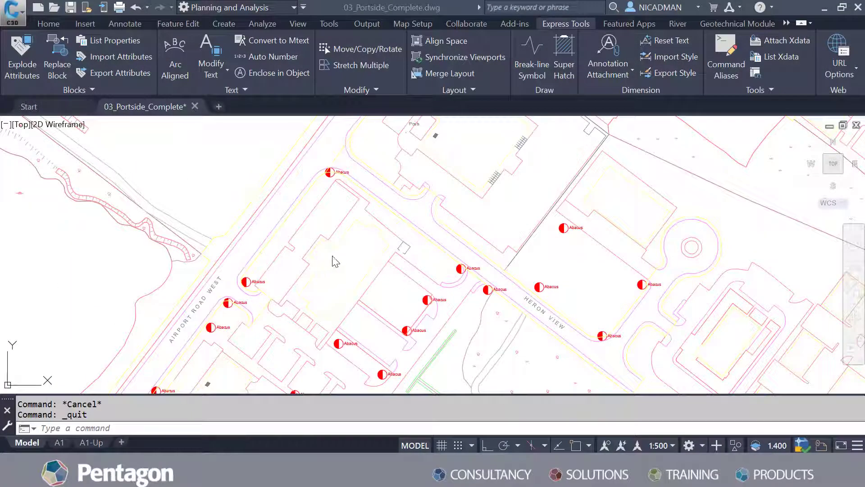
# Pan around the site plan's streetlights and close the attribute window without changes.
pyautogui.moveTo(350, 254); pyautogui.dragTo(331, 242, button='middle')
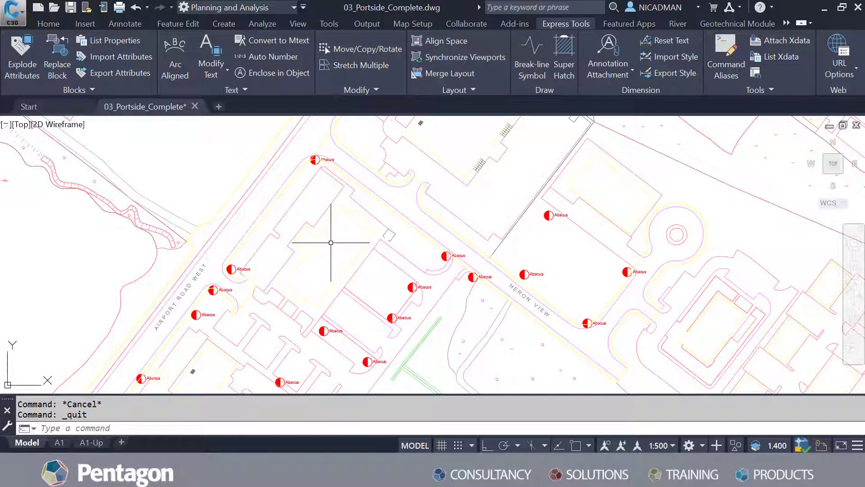
pyautogui.scroll(-3, 338, 245)
pyautogui.scroll(3, 315, 242)
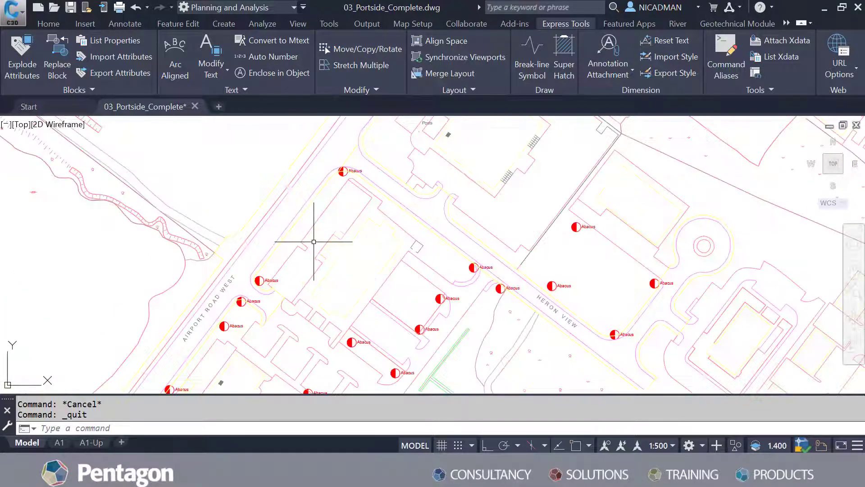
pyautogui.moveTo(299, 245); pyautogui.dragTo(333, 291, button='middle')
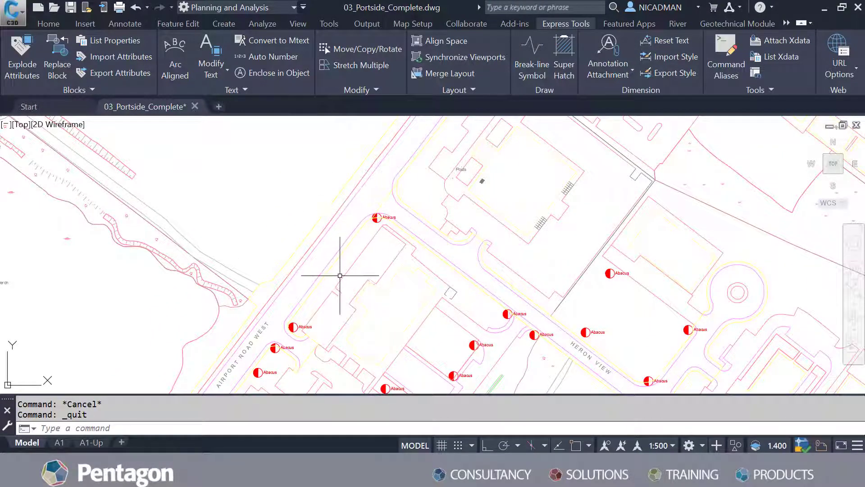
pyautogui.moveTo(329, 328)
pyautogui.mouseDown(button='middle')
pyautogui.moveTo(363, 290)
pyautogui.moveTo(391, 300)
pyautogui.moveTo(367, 312)
pyautogui.mouseUp(button='middle')
pyautogui.scroll(3, 417, 193)
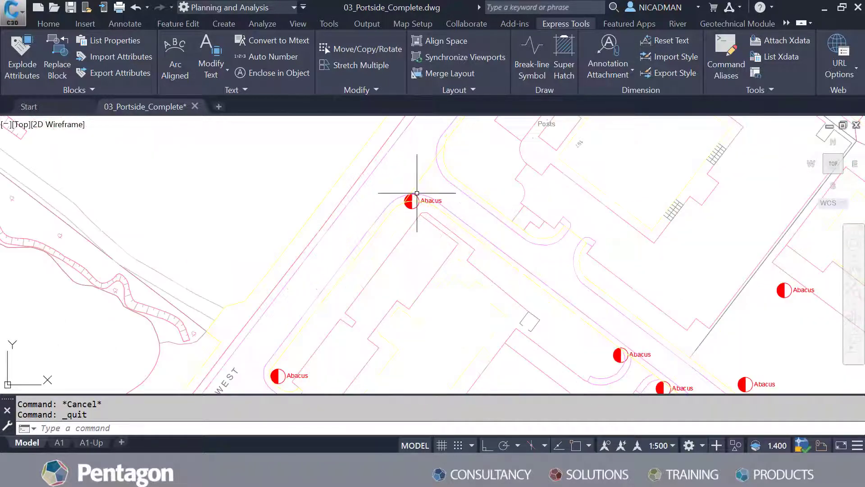
pyautogui.scroll(2, 431, 200)
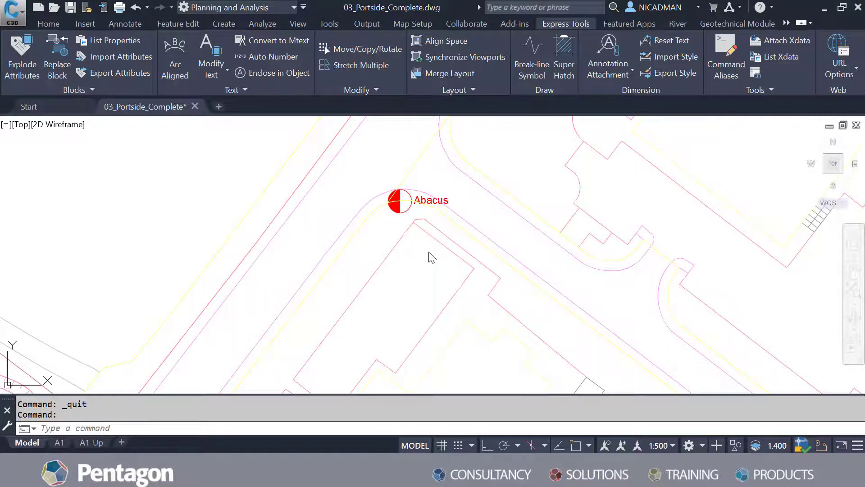
pyautogui.moveTo(546, 143); pyautogui.dragTo(544, 63)
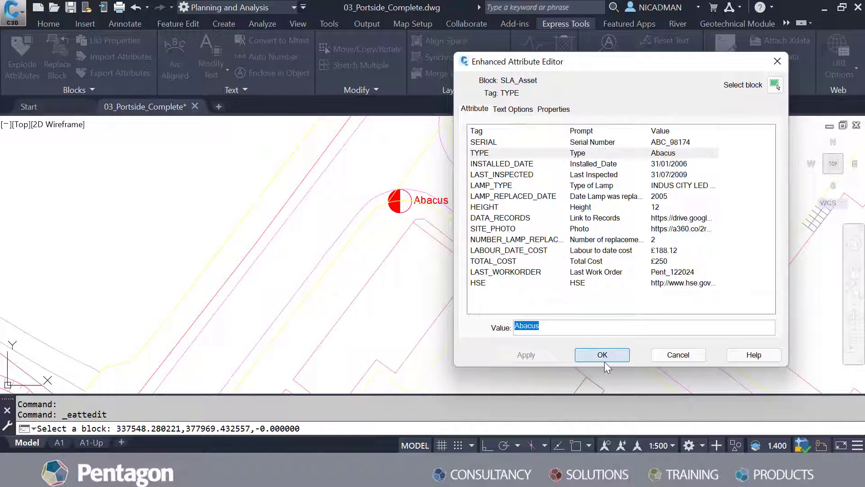
pyautogui.click(672, 355)
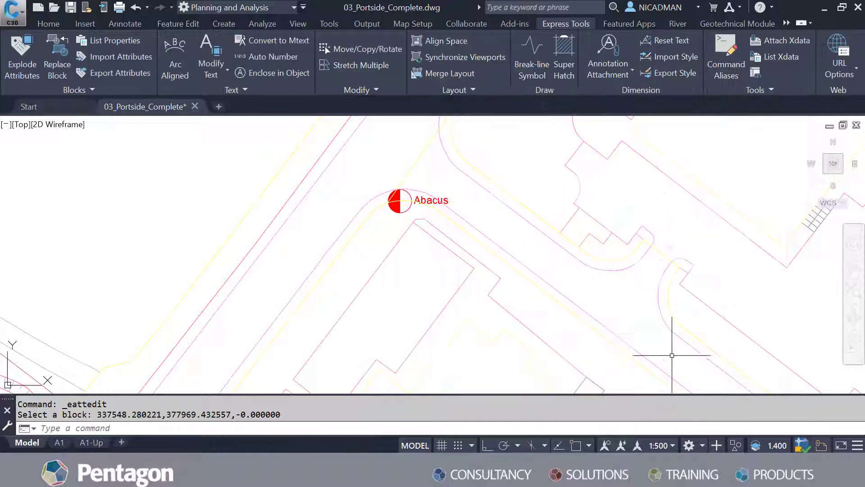
pyautogui.scroll(-5, 421, 207)
pyautogui.moveTo(356, 264); pyautogui.dragTo(324, 237, button='middle')
# Show a road map geographic background under the drawing with GEO.
pyautogui.write('geo')
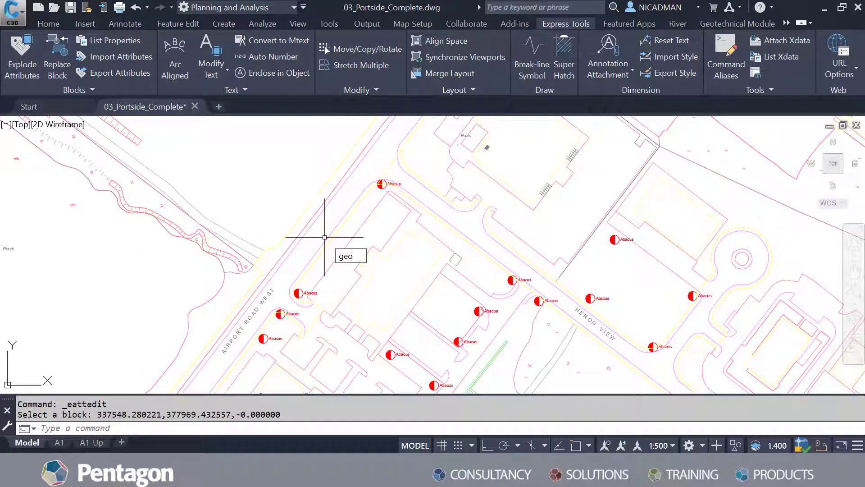
pyautogui.press('Return')
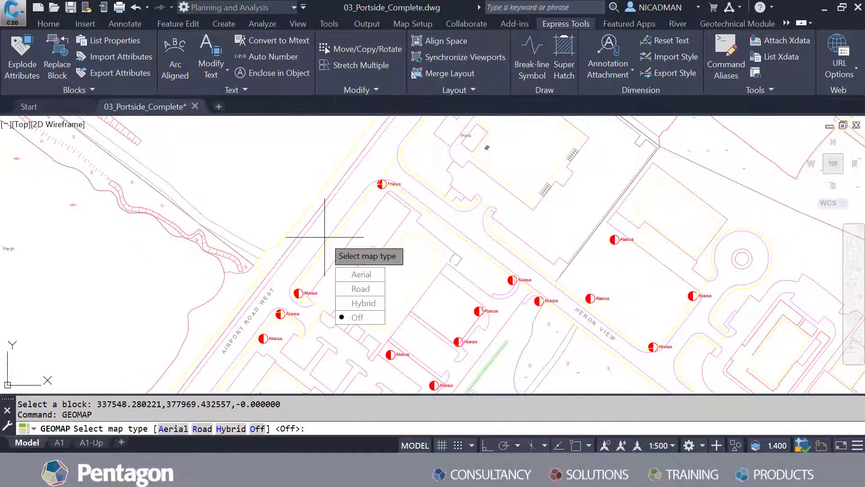
pyautogui.click(362, 289)
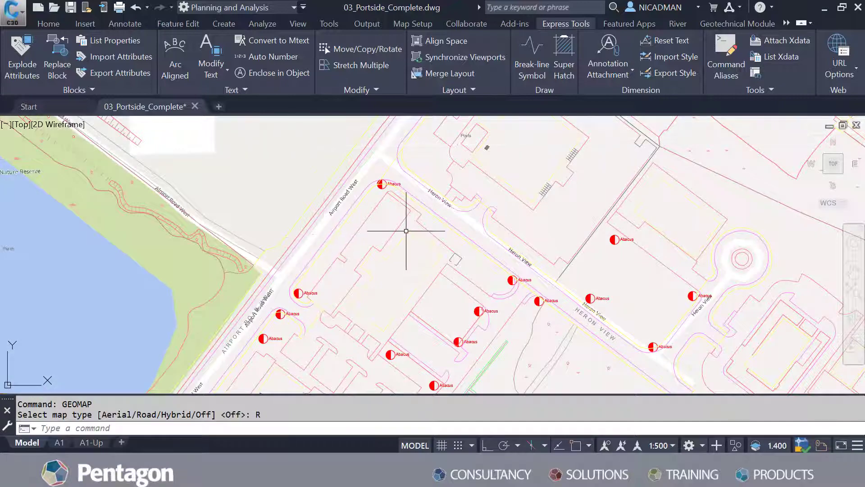
pyautogui.scroll(-2, 406, 230)
pyautogui.scroll(2, 408, 232)
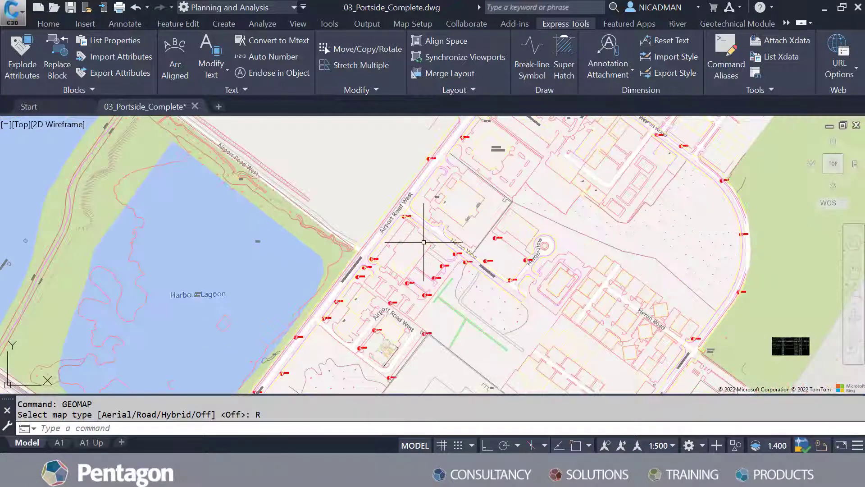
pyautogui.moveTo(420, 245); pyautogui.dragTo(383, 276, button='middle')
# Switch the background map to hybrid imagery, then turn the background map off.
pyautogui.rightClick(383, 236)
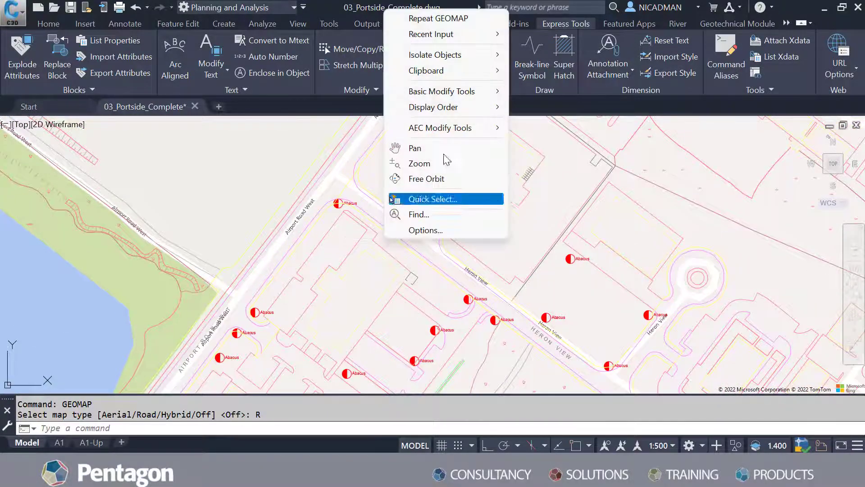
pyautogui.click(443, 18)
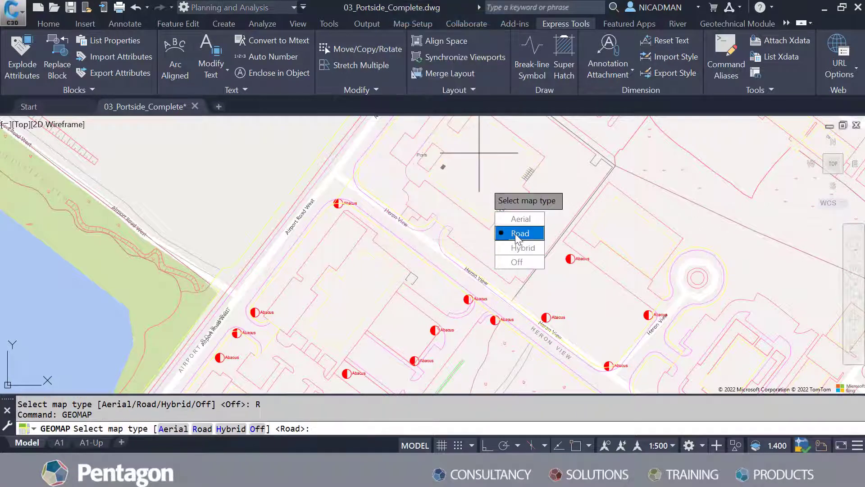
pyautogui.click(518, 248)
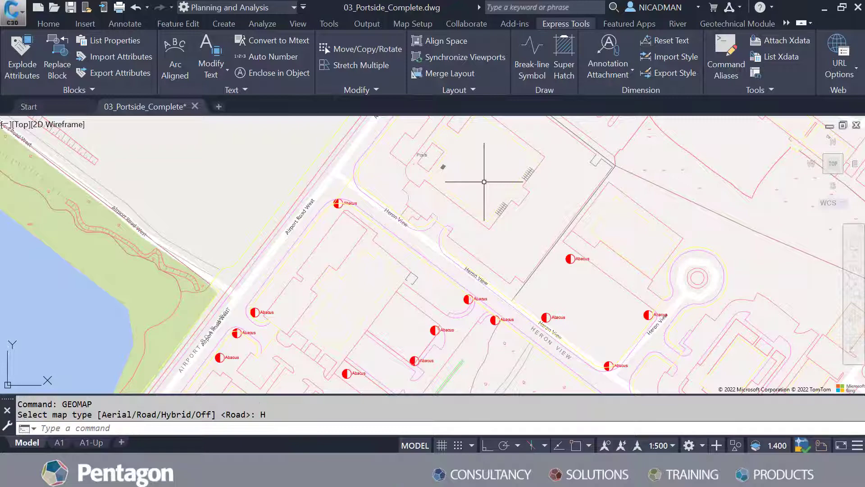
pyautogui.scroll(-2, 416, 207)
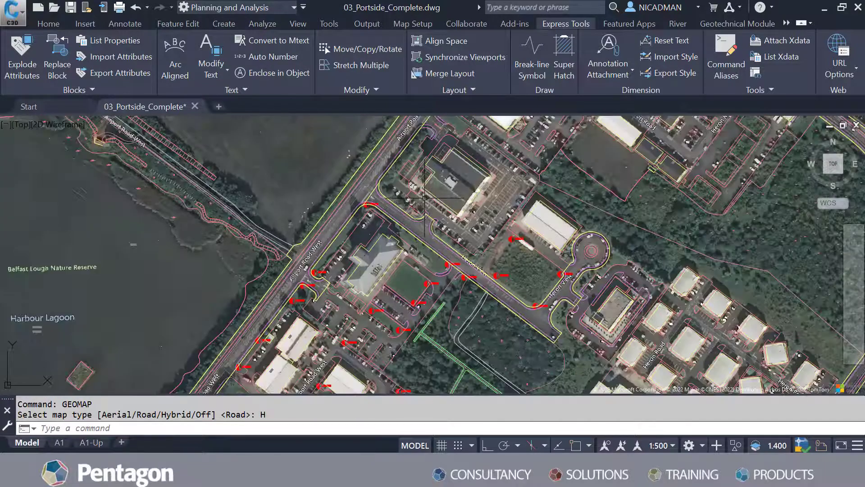
pyautogui.rightClick(424, 198)
pyautogui.click(445, 209)
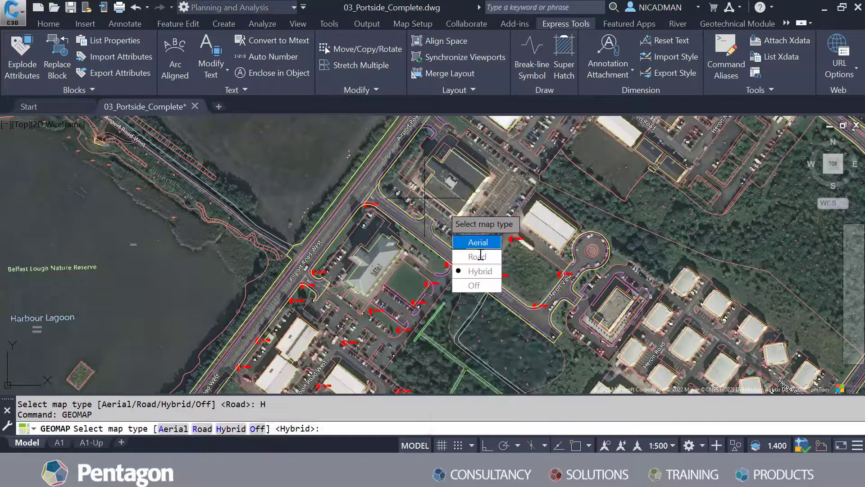
pyautogui.click(475, 286)
# Zoom in on the Abacus streetlight, cancelling an accidental selection.
pyautogui.moveTo(352, 212); pyautogui.dragTo(353, 231, button='middle')
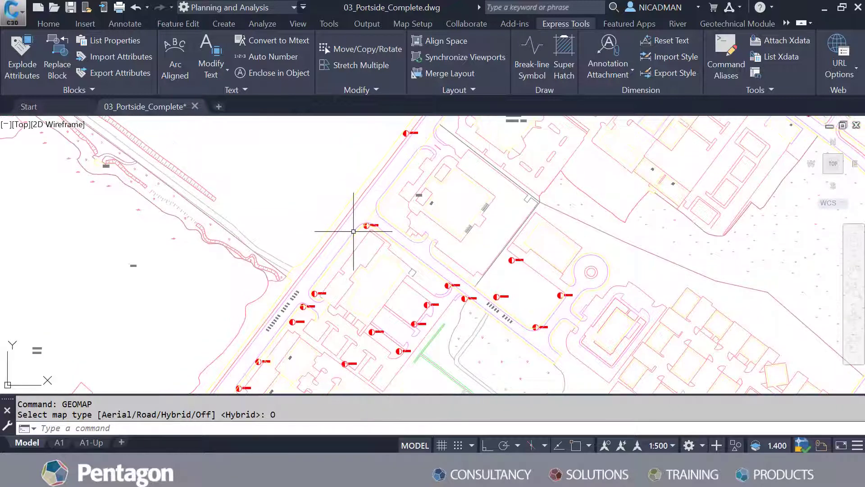
pyautogui.scroll(2, 368, 225)
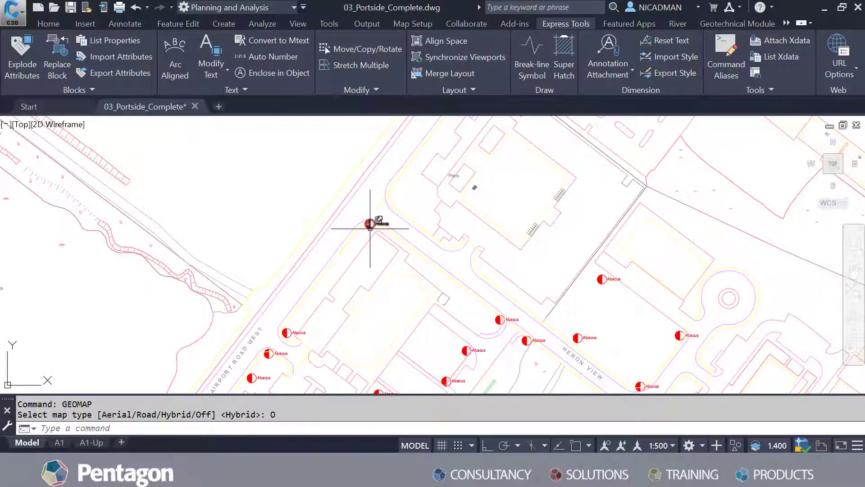
pyautogui.moveTo(370, 225)
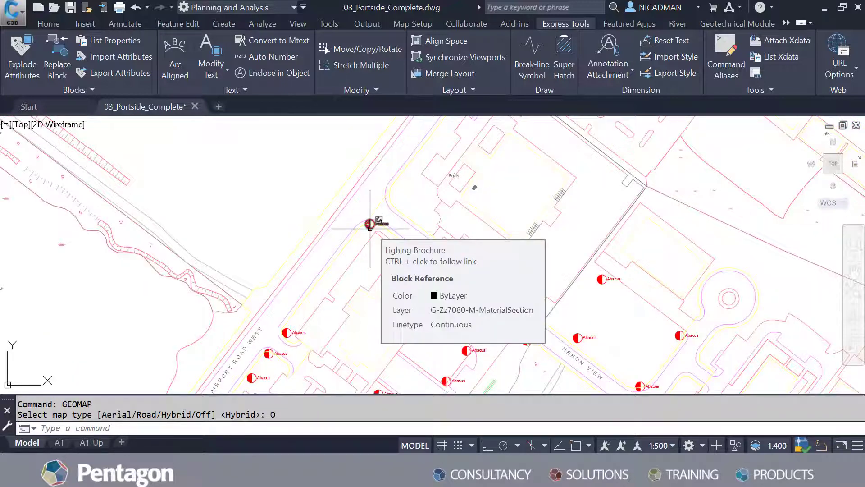
pyautogui.scroll(2, 383, 225)
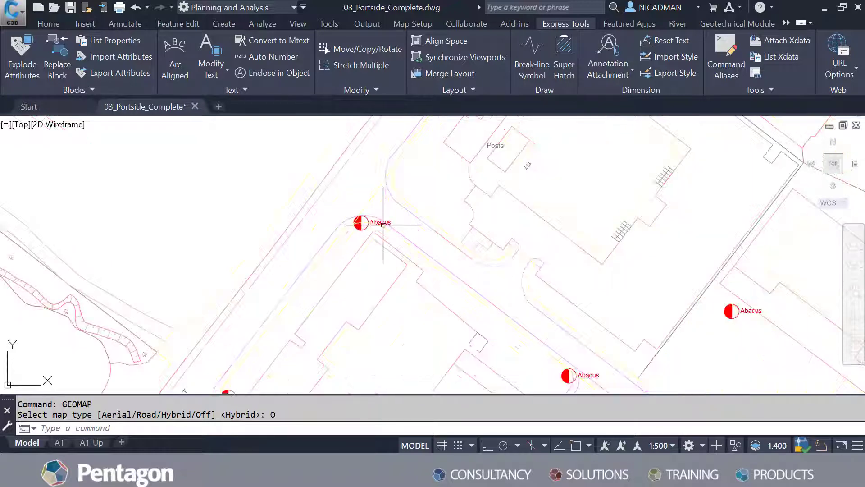
pyautogui.moveTo(382, 224); pyautogui.dragTo(373, 220, button='middle')
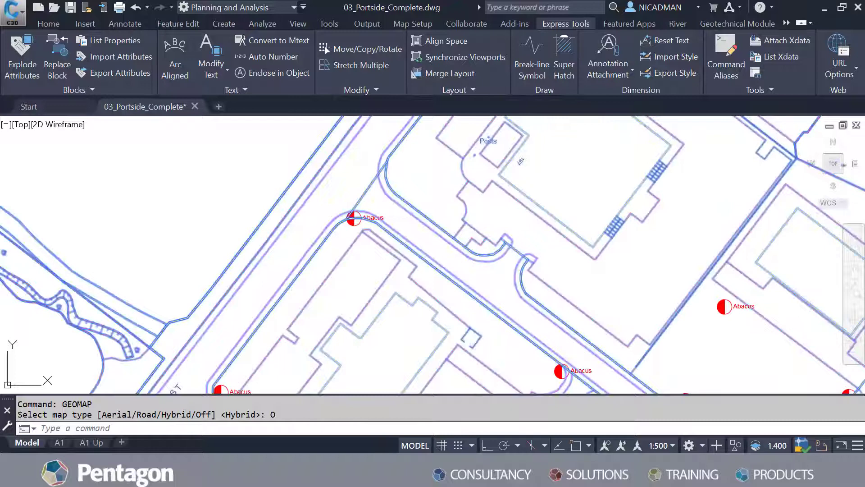
pyautogui.click(380, 216)
pyautogui.press('Escape')
# Select all blocks similar to the Abacus streetlight and launch MAPEXPORT.
pyautogui.scroll(2, 380, 217)
pyautogui.click(384, 216)
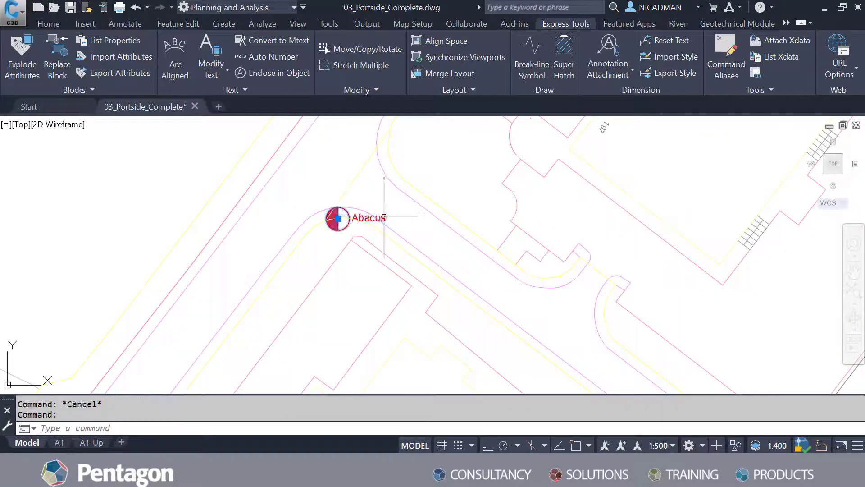
pyautogui.rightClick(386, 216)
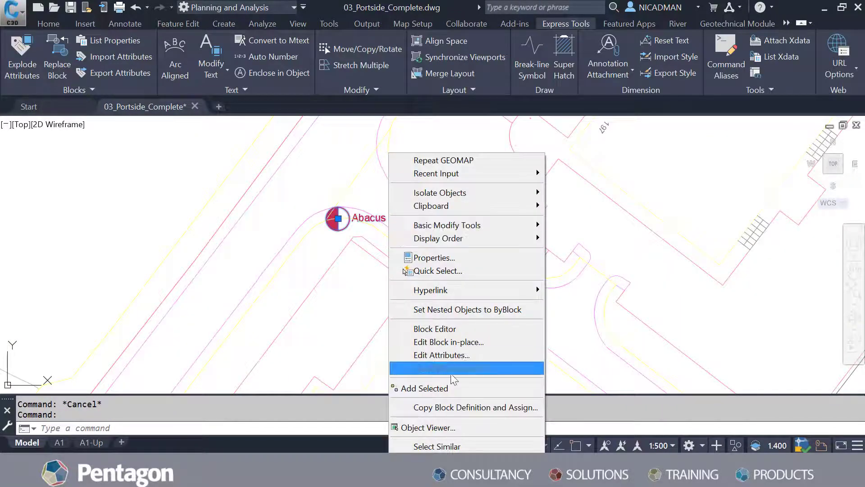
pyautogui.click(449, 446)
pyautogui.scroll(-5, 309, 250)
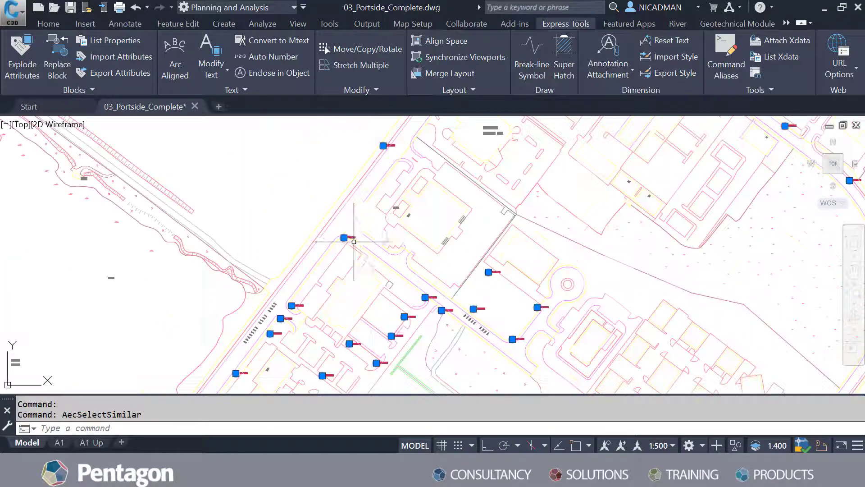
pyautogui.moveTo(396, 245)
pyautogui.mouseDown(button='middle')
pyautogui.moveTo(427, 250)
pyautogui.moveTo(424, 267)
pyautogui.moveTo(435, 259)
pyautogui.mouseUp(button='middle')
pyautogui.write('MAPexpo')
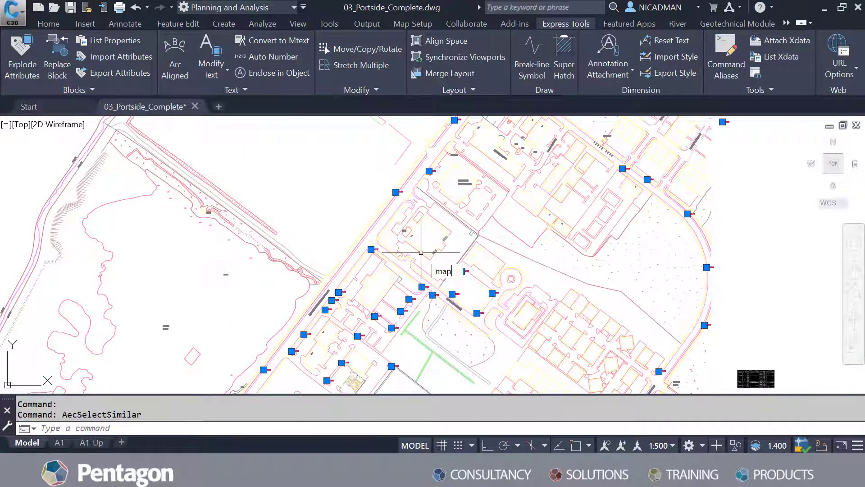
pyautogui.write('rt')
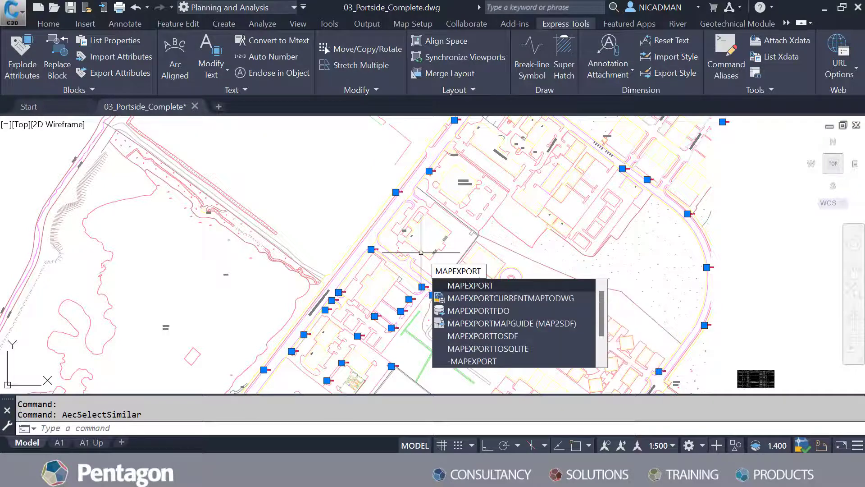
pyautogui.press('Return')
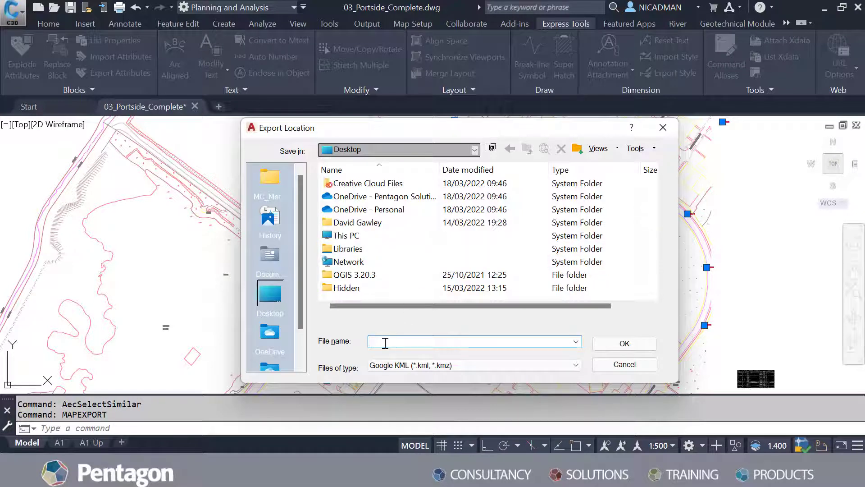
# Keep Google KML (*.kml, *.kmz) as the file type and name the export SLA_Belfast_Pentagon.
pyautogui.click(408, 365)
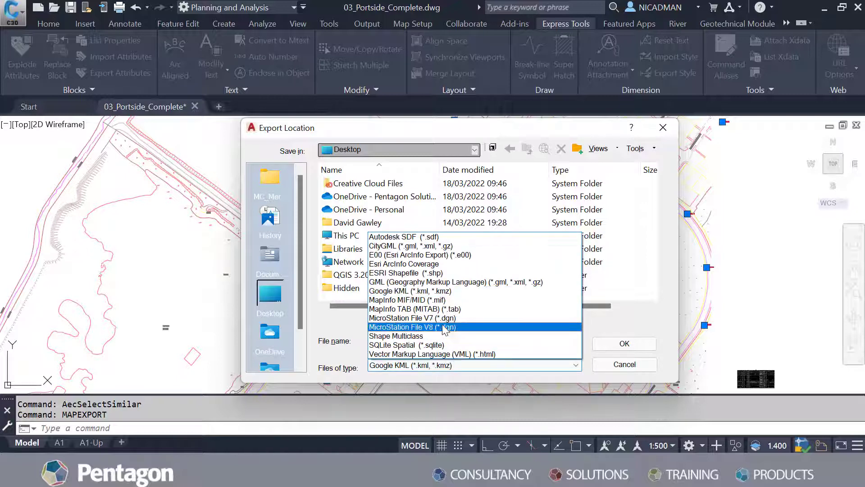
pyautogui.click(443, 290)
pyautogui.click(392, 343)
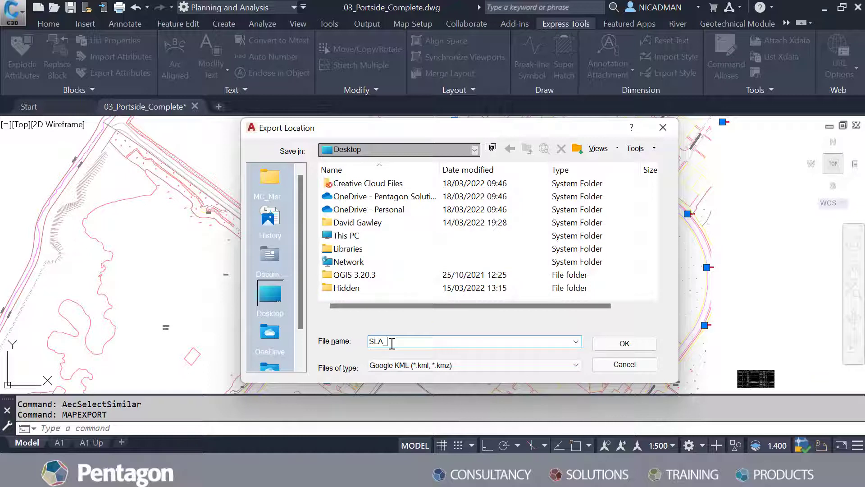
pyautogui.write('_Pentagon')
# Confirm the KML file location and set the export selection to Select manually, filters left at *.
pyautogui.click(627, 342)
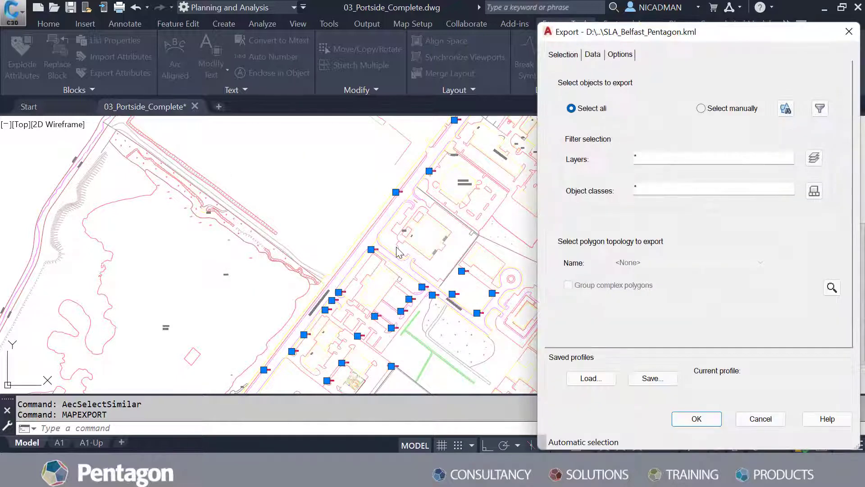
pyautogui.moveTo(572, 29); pyautogui.dragTo(318, 48)
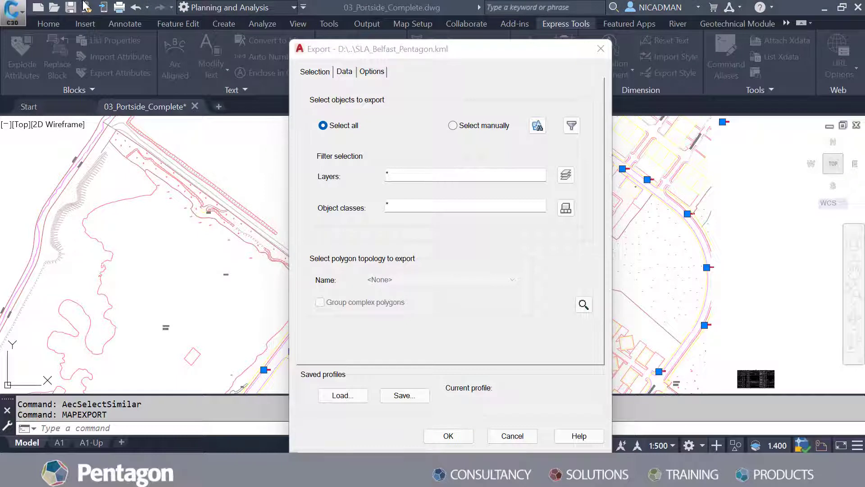
pyautogui.click(454, 125)
pyautogui.click(442, 441)
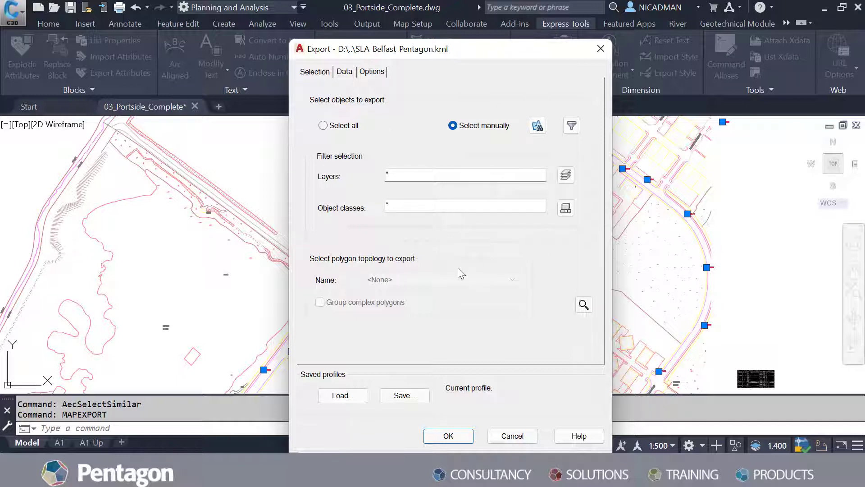
pyautogui.click(345, 73)
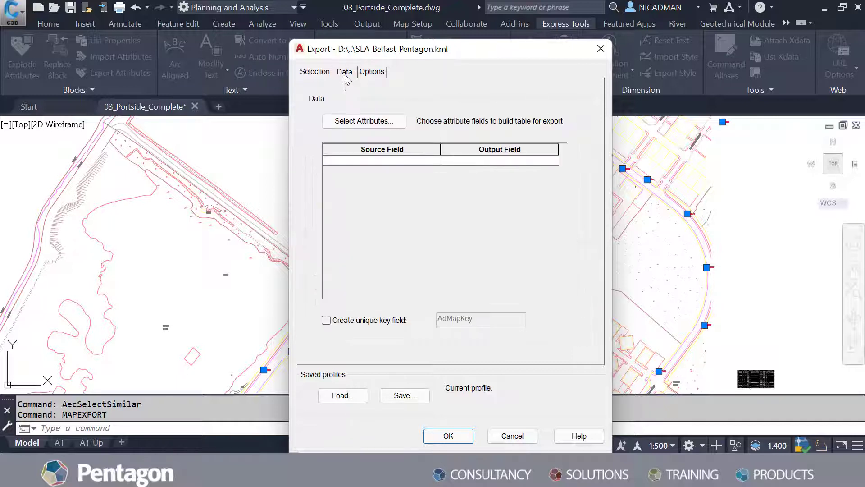
# Add every SLA_Asset block attribute to the export data table, leaving the unique key off.
pyautogui.click(378, 121)
pyautogui.moveTo(622, 181); pyautogui.dragTo(423, 100)
pyautogui.click(425, 154)
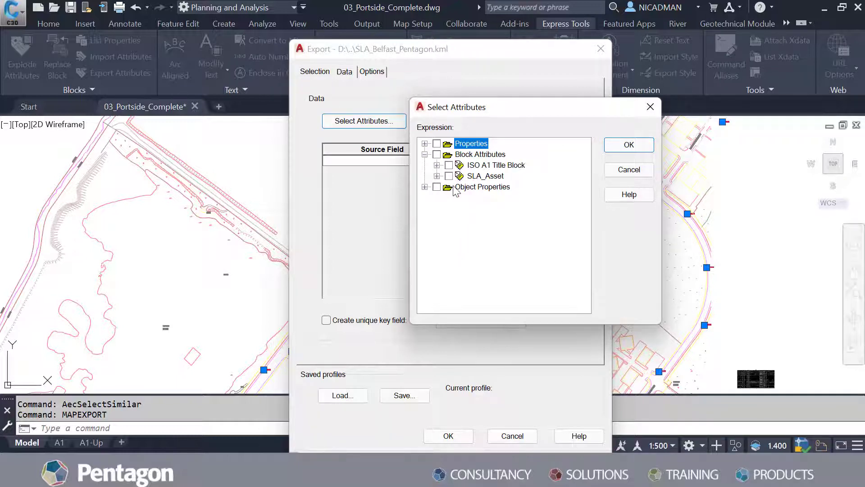
pyautogui.click(437, 165)
pyautogui.click(437, 166)
pyautogui.click(437, 176)
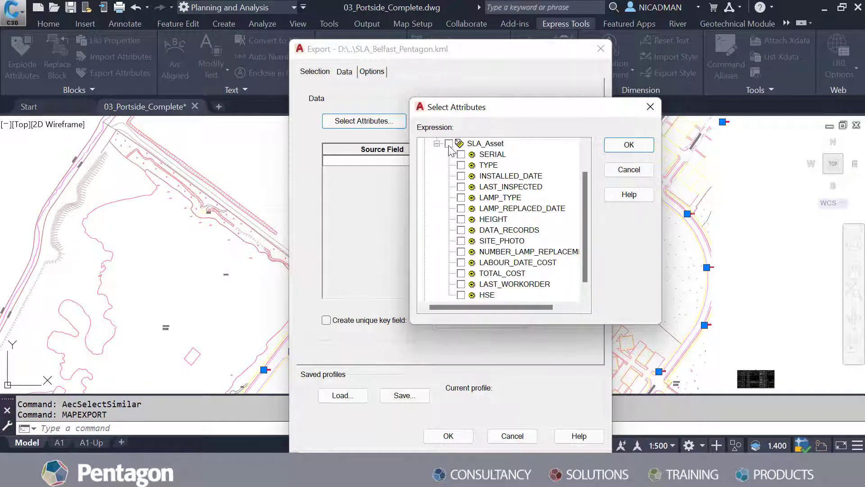
pyautogui.click(448, 144)
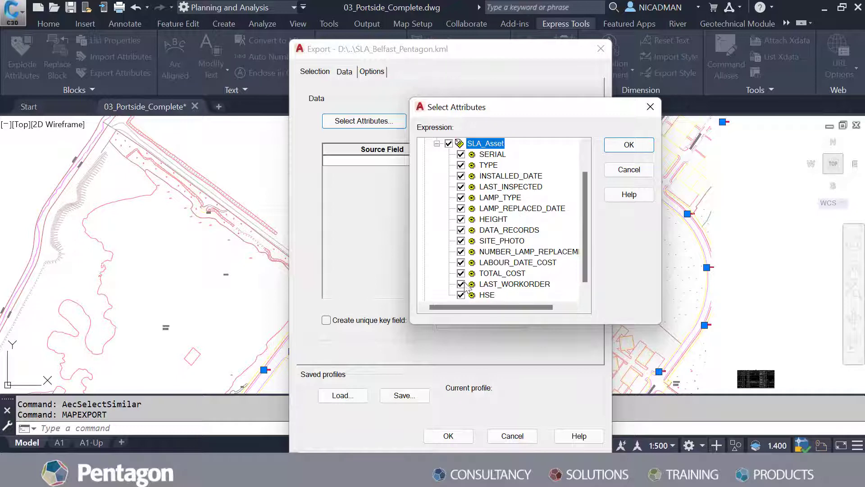
pyautogui.click(436, 144)
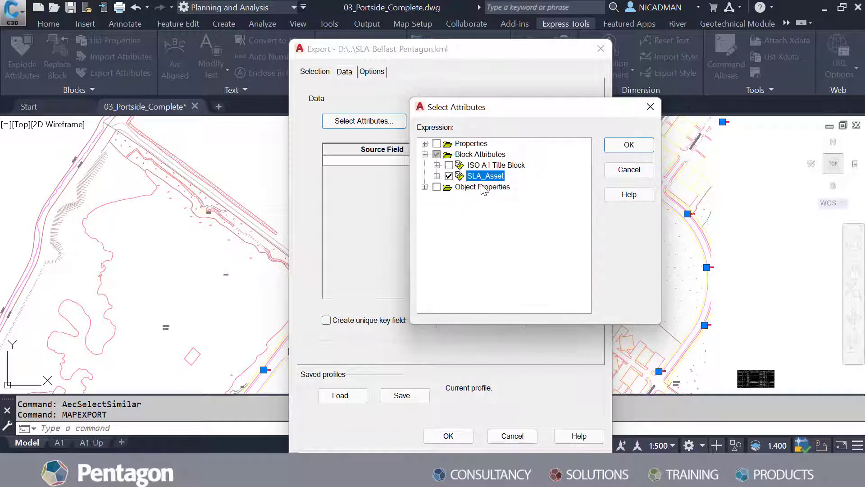
pyautogui.click(629, 144)
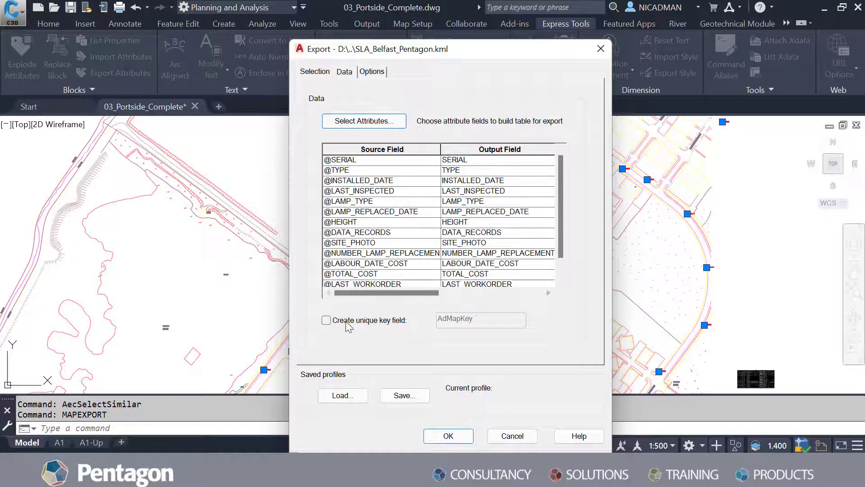
pyautogui.click(325, 320)
pyautogui.click(326, 320)
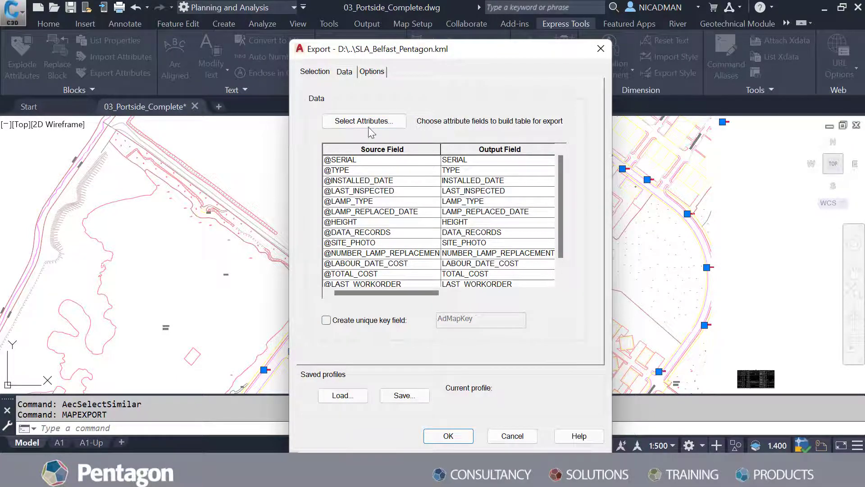
# Convert coordinates to LL84 (4326) and export the 63 streetlights to SLA_Belfast_Pentagon.kml.
pyautogui.click(370, 73)
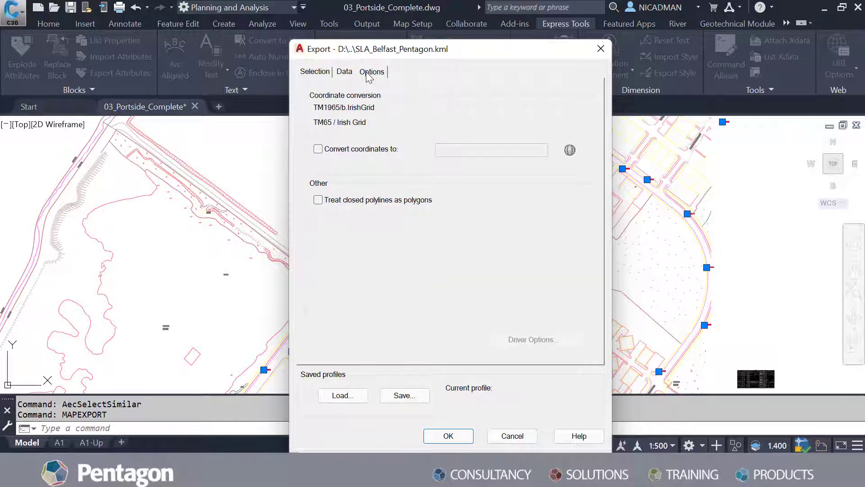
pyautogui.click(318, 150)
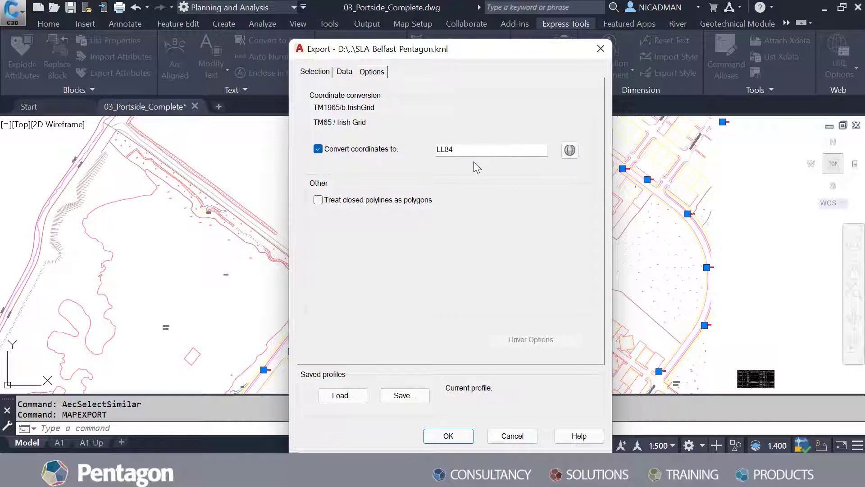
pyautogui.click(569, 152)
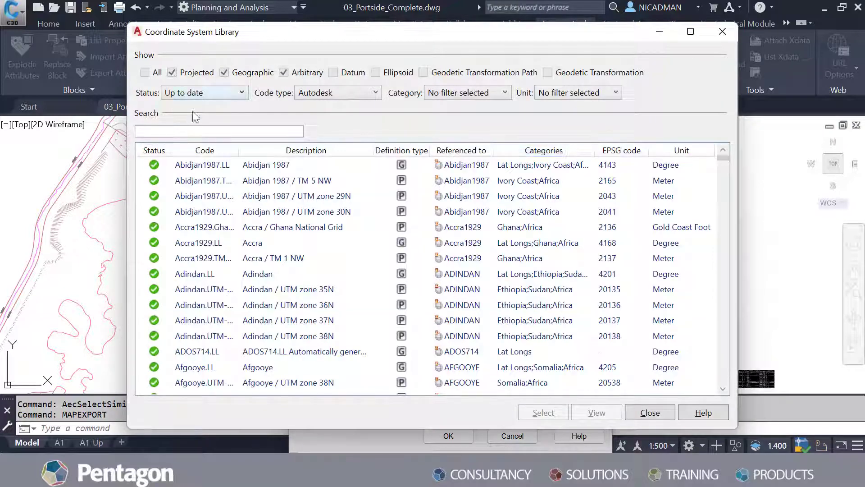
pyautogui.click(164, 131)
pyautogui.write('4')
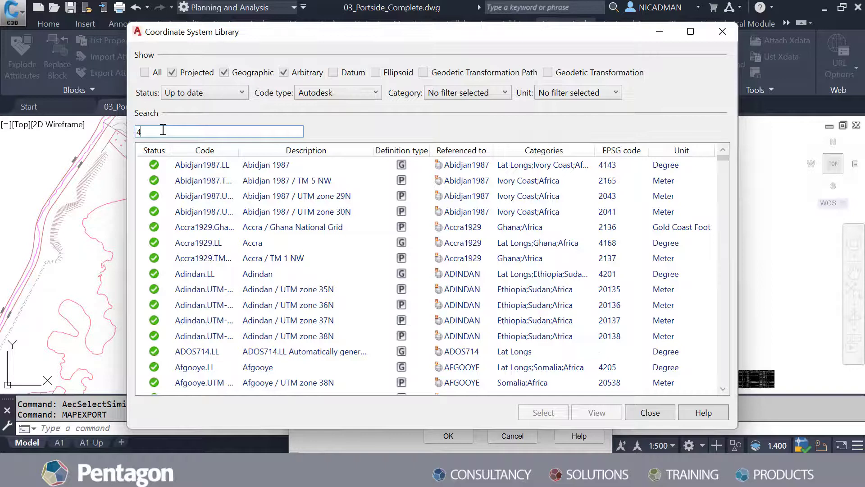
pyautogui.write('326')
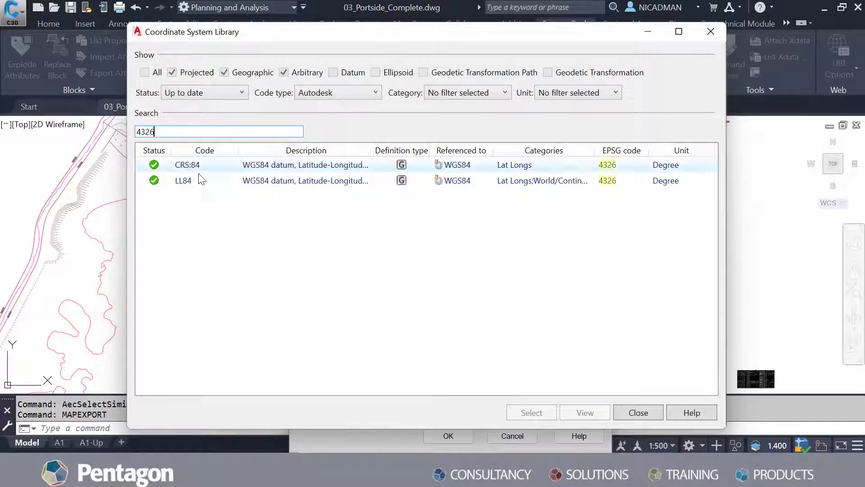
pyautogui.click(194, 183)
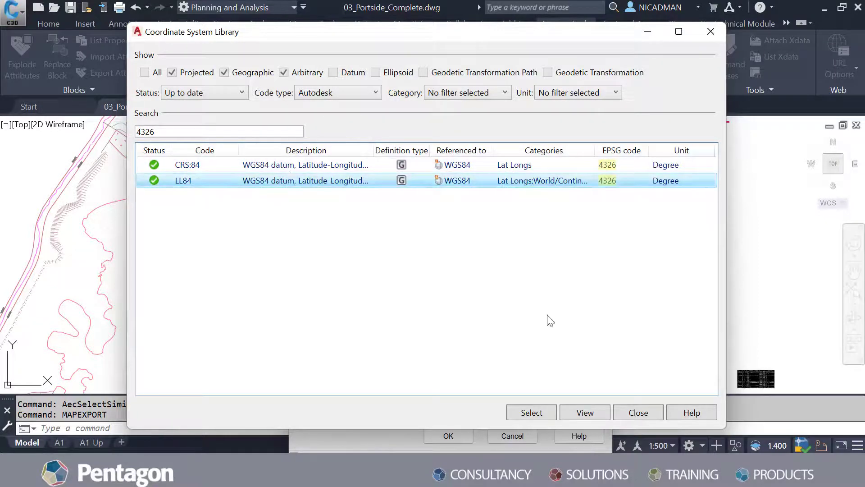
pyautogui.click(541, 415)
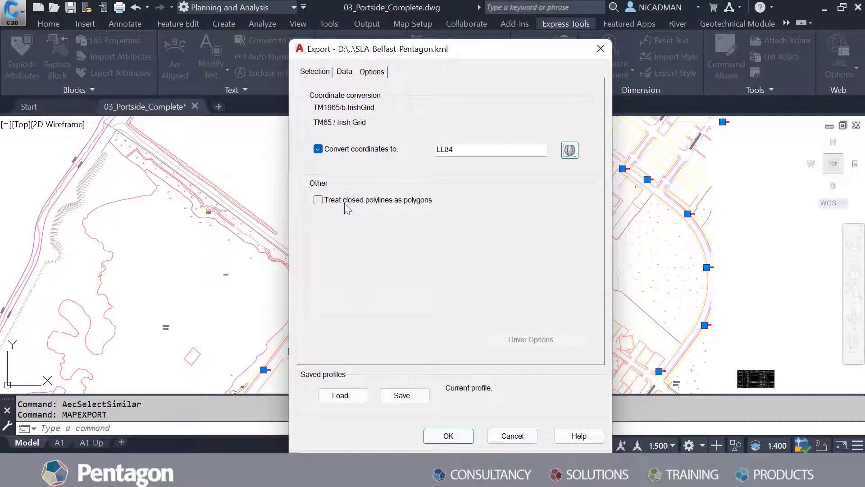
pyautogui.click(448, 436)
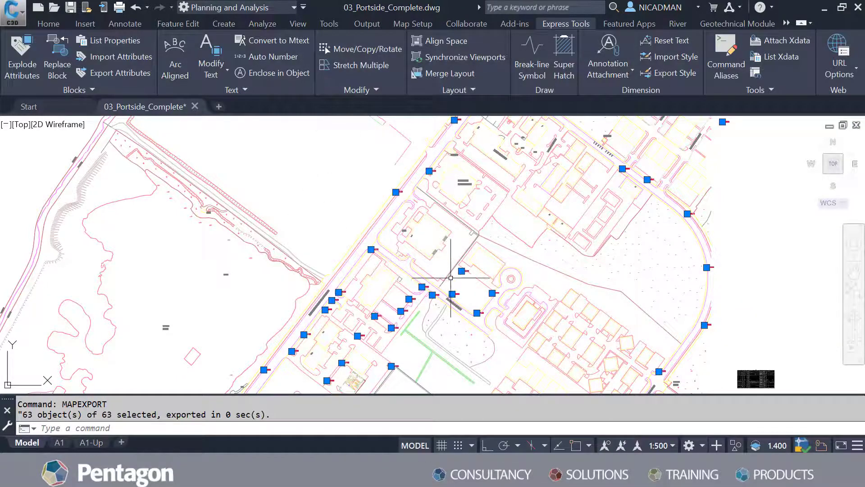
pyautogui.click(824, 7)
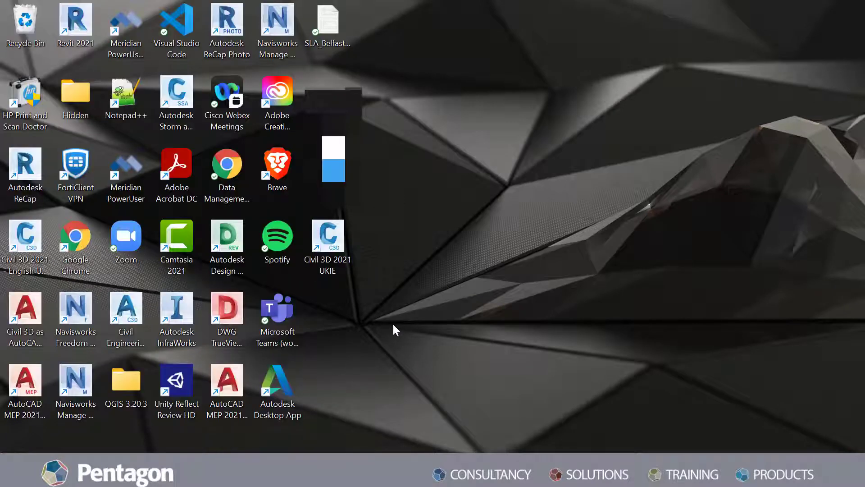
pyautogui.moveTo(333, 42); pyautogui.dragTo(470, 323)
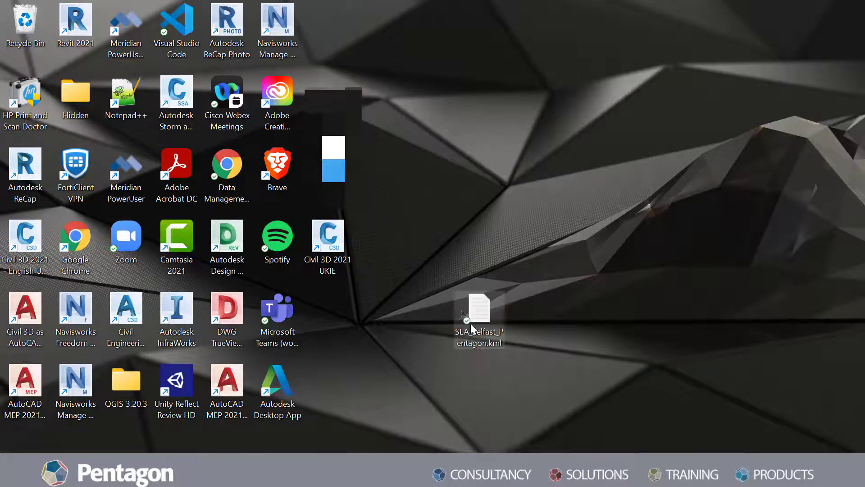
pyautogui.rightClick(464, 303)
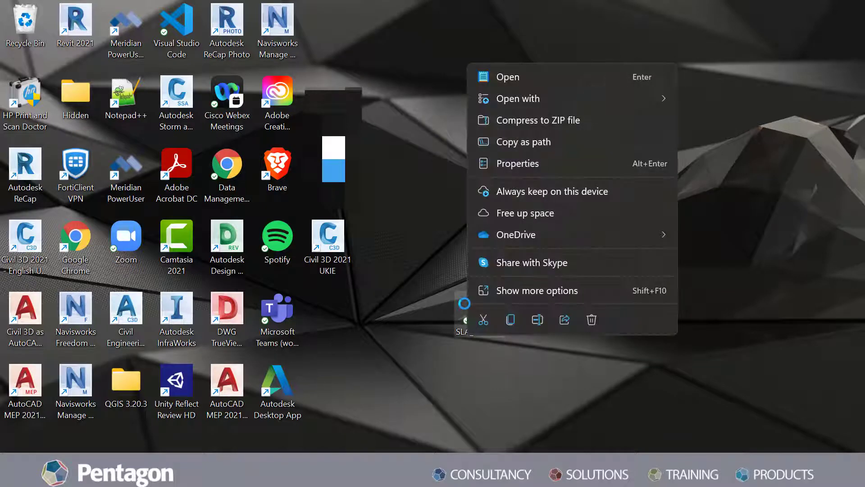
pyautogui.moveTo(512, 102)
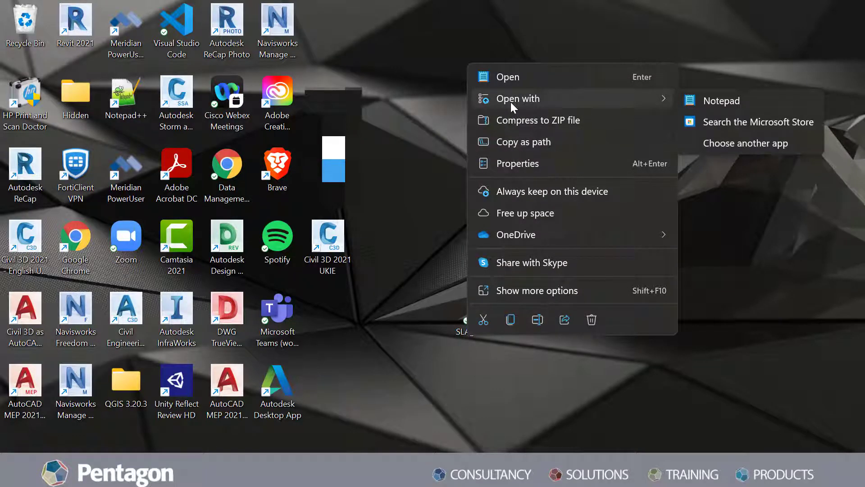
pyautogui.click(718, 100)
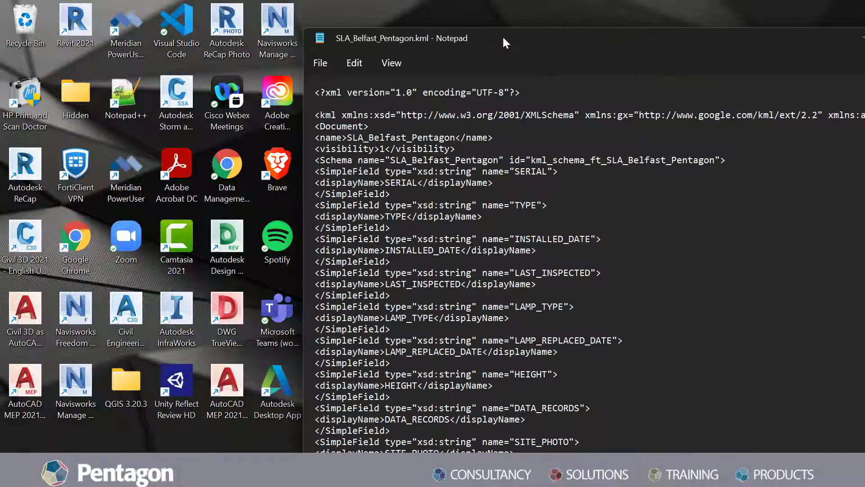
pyautogui.doubleClick(502, 36)
pyautogui.click(135, 187)
pyautogui.scroll(-4, 142, 220)
pyautogui.scroll(-12, 141, 222)
pyautogui.scroll(-19, 136, 237)
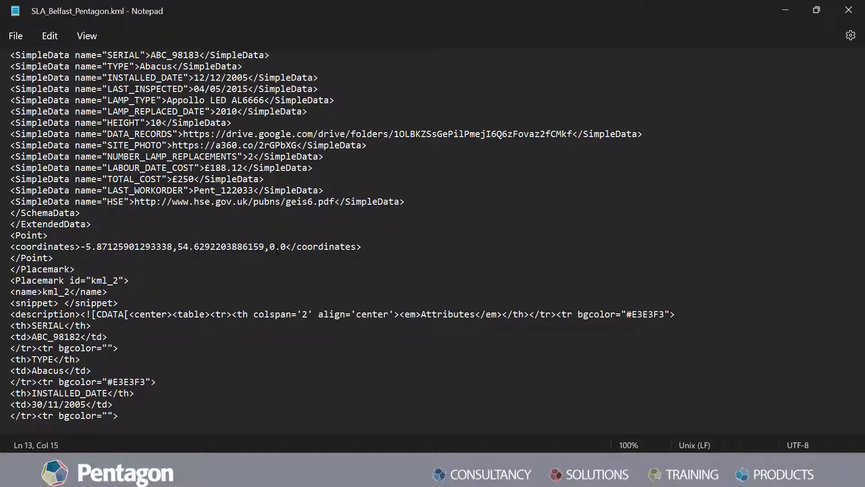
pyautogui.click(852, 11)
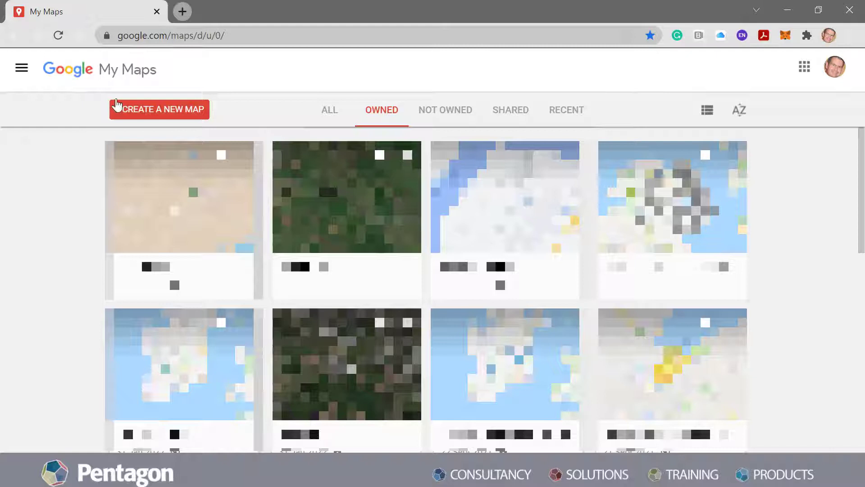
# Start a blank map and upload SLA_Belfast_Pentagon.kml from the Desktop as a layer.
pyautogui.click(137, 112)
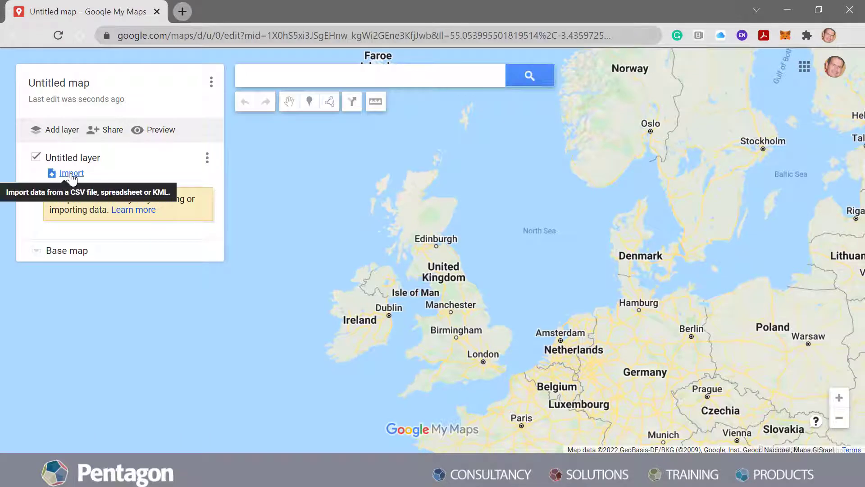
pyautogui.click(71, 174)
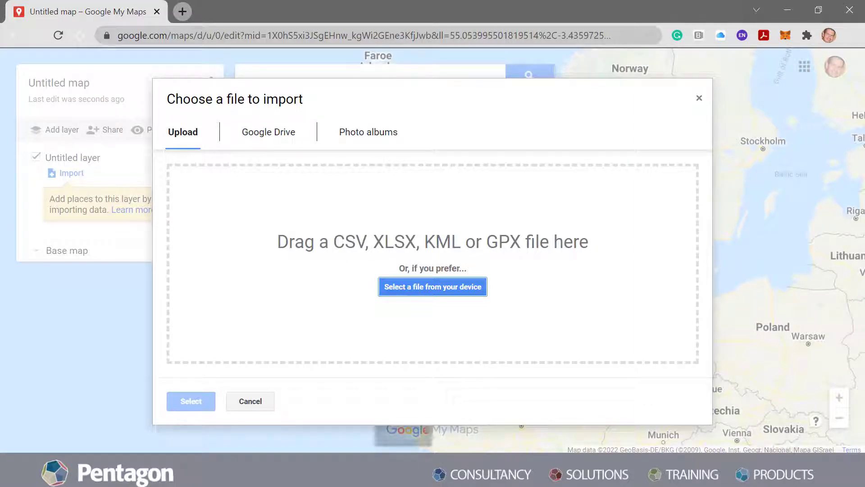
pyautogui.moveTo(446, 74); pyautogui.dragTo(517, 63)
pyautogui.click(396, 248)
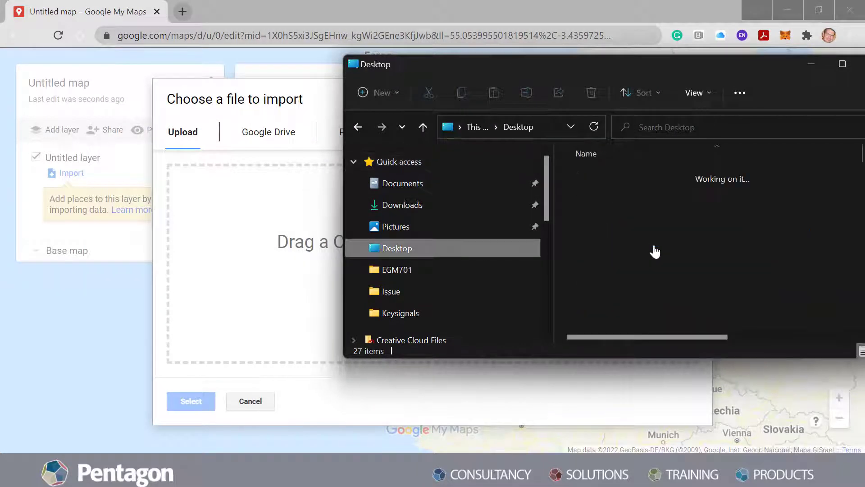
pyautogui.scroll(-1, 653, 251)
pyautogui.click(591, 257)
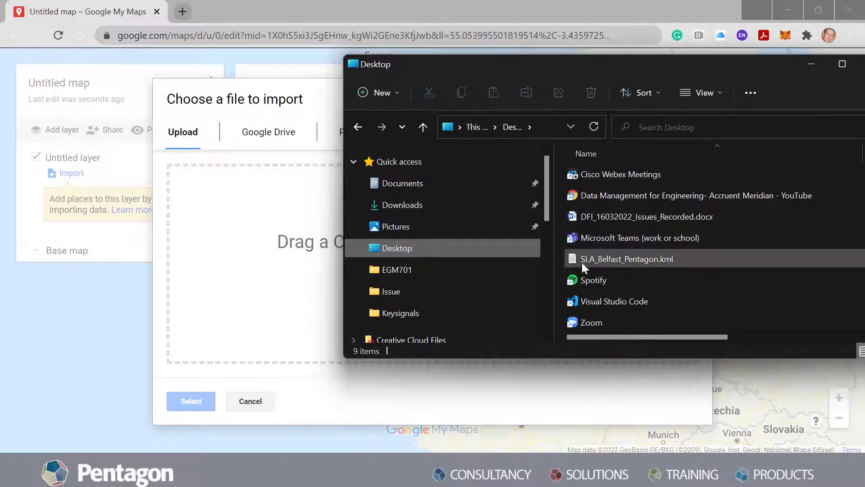
pyautogui.moveTo(588, 258); pyautogui.dragTo(297, 256)
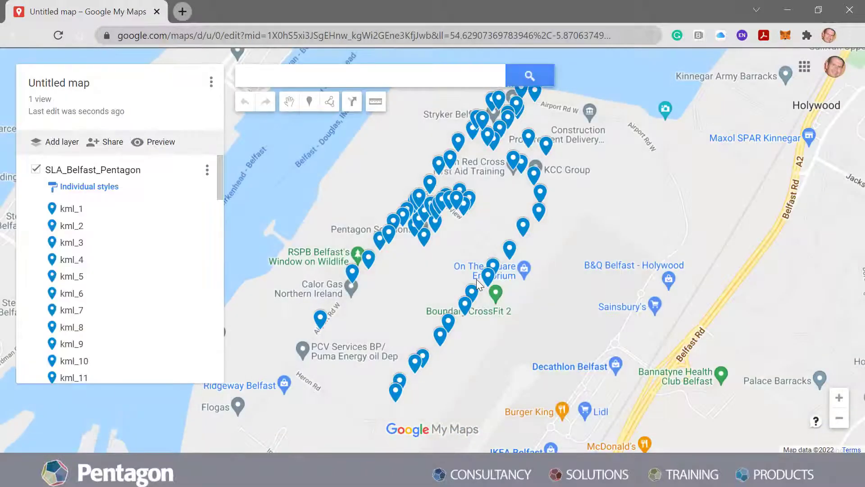
# Style the streetlight layer with individual styles grouped by LAMP_TYPE.
pyautogui.moveTo(459, 231); pyautogui.dragTo(381, 293)
pyautogui.scroll(2, 428, 239)
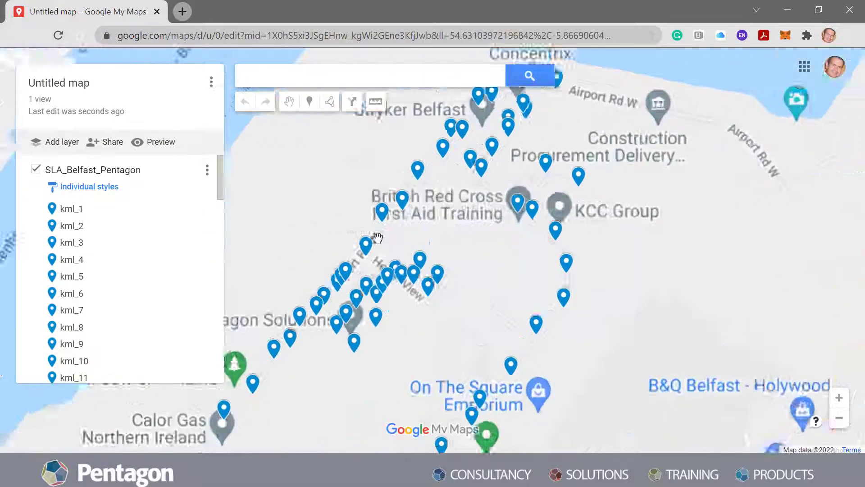
pyautogui.scroll(-2, 409, 248)
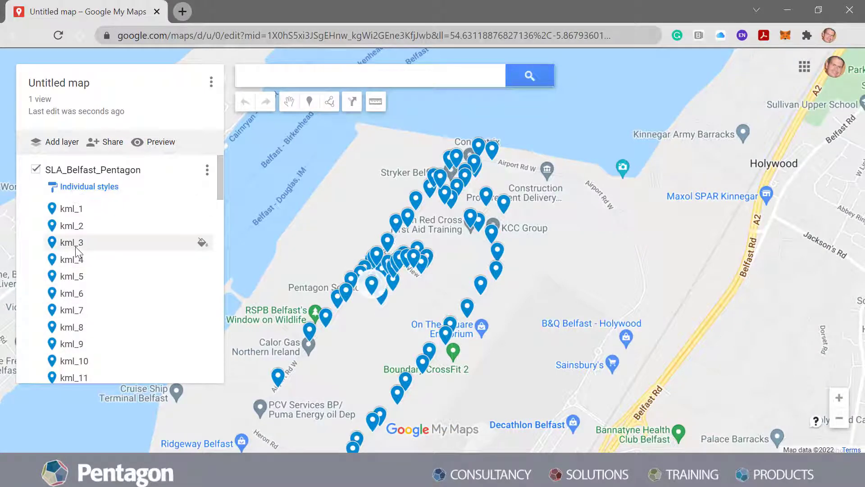
pyautogui.click(209, 174)
pyautogui.click(221, 166)
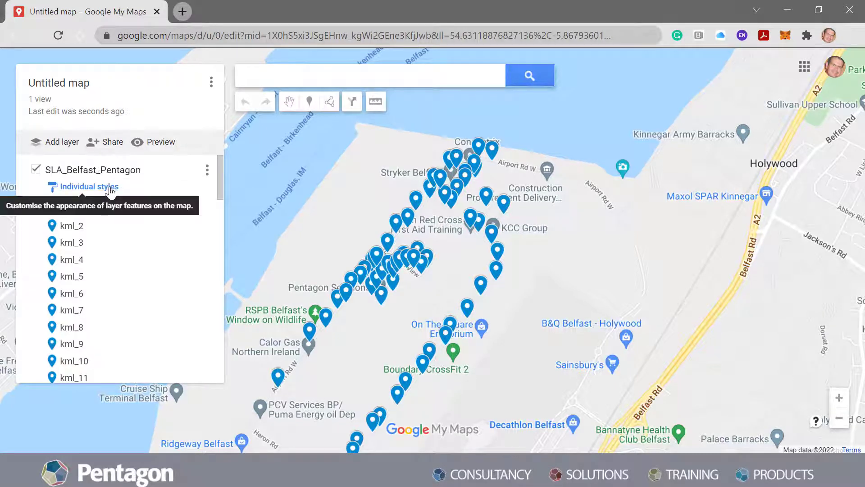
pyautogui.click(108, 187)
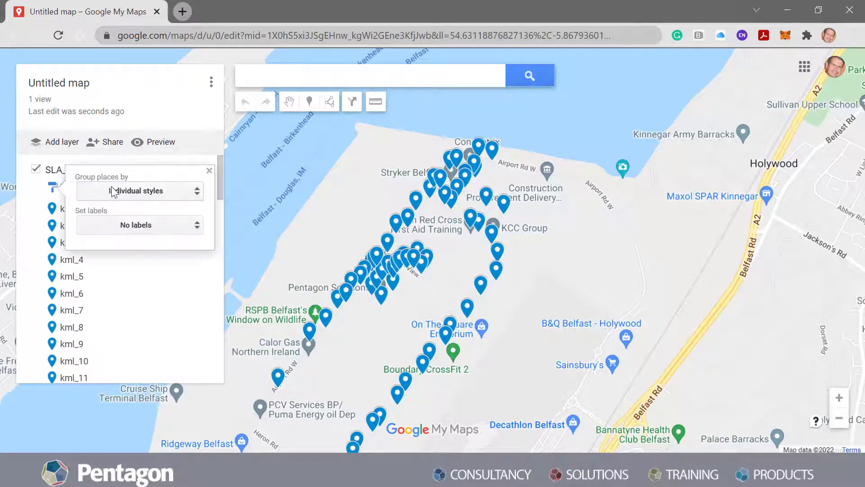
pyautogui.click(150, 193)
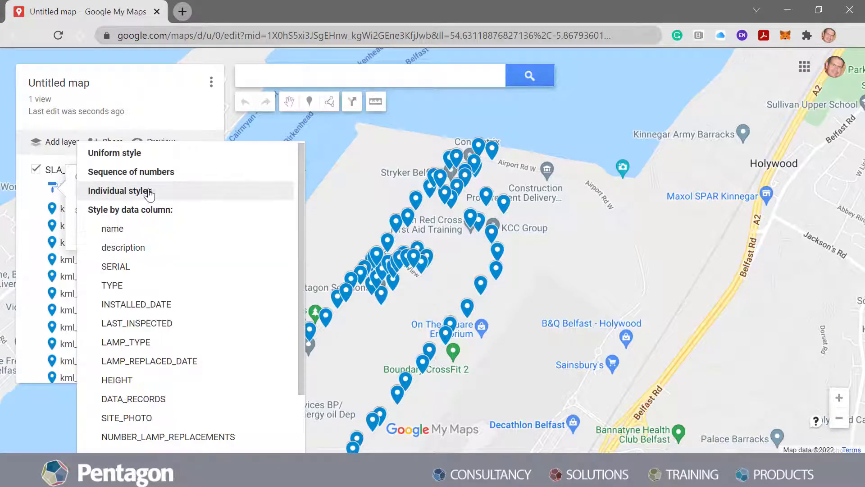
pyautogui.click(140, 344)
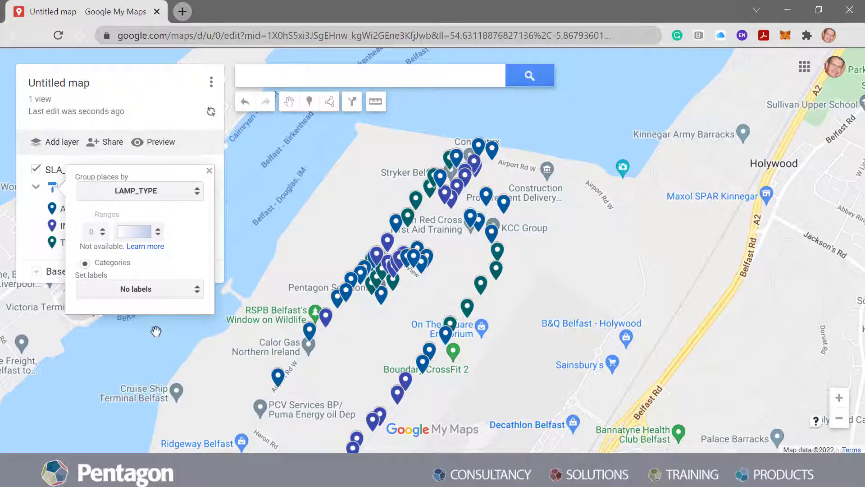
# Label each marker with its TYPE value and zoom in on the pins.
pyautogui.click(178, 294)
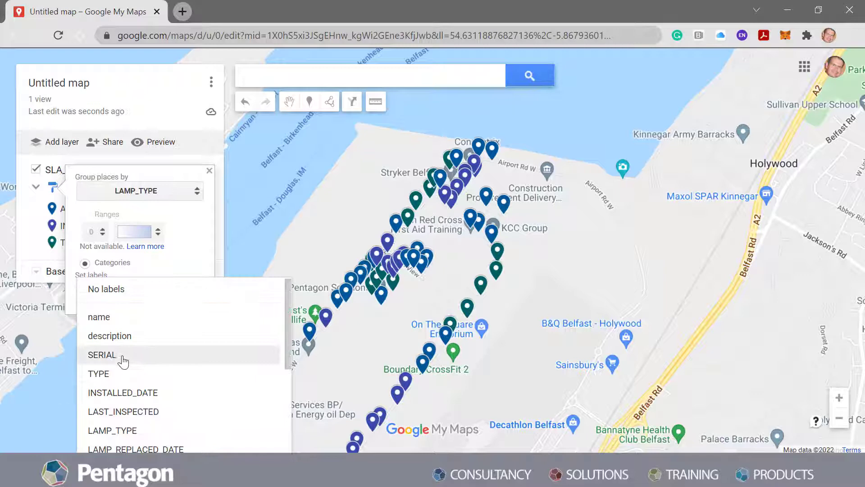
pyautogui.click(114, 373)
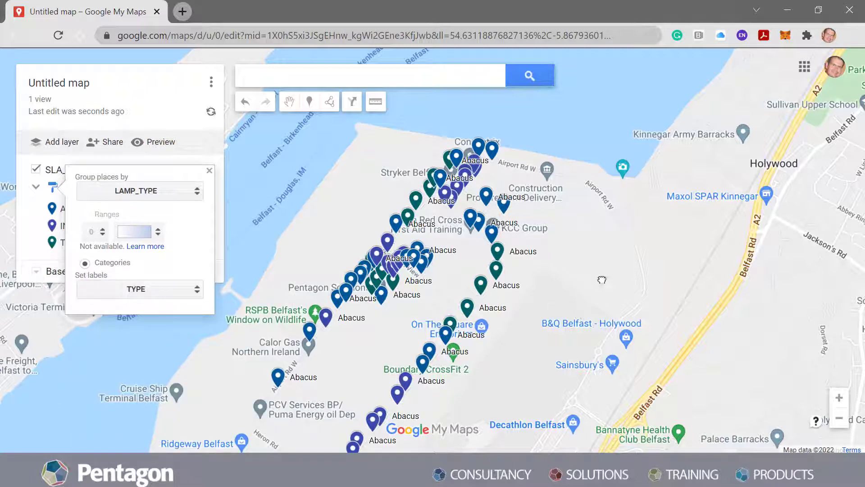
pyautogui.moveTo(440, 203); pyautogui.dragTo(464, 209)
pyautogui.scroll(4, 464, 209)
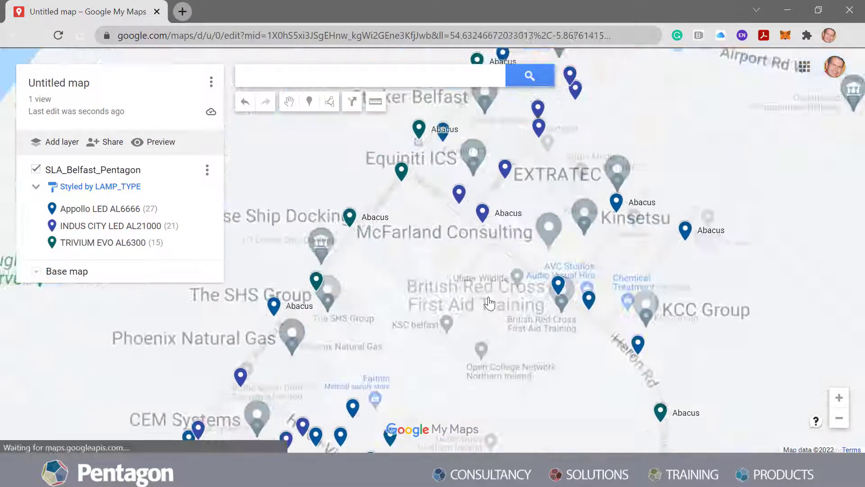
pyautogui.scroll(-2, 511, 275)
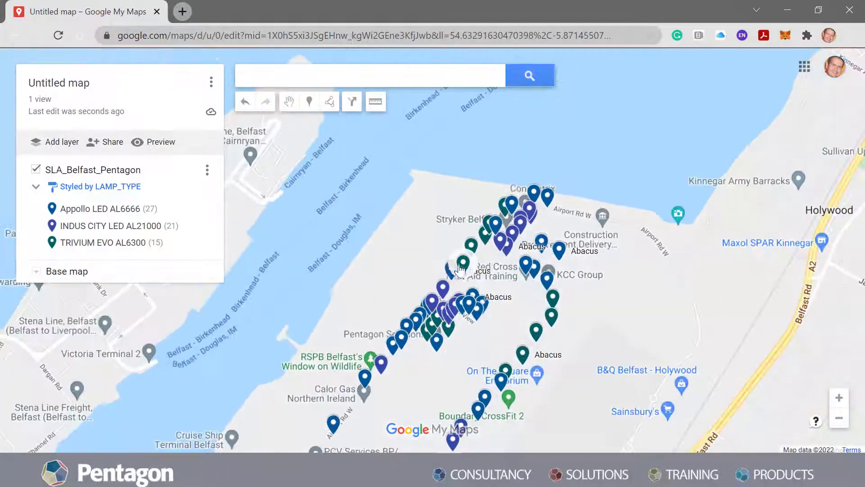
pyautogui.scroll(3, 427, 242)
pyautogui.scroll(4, 428, 242)
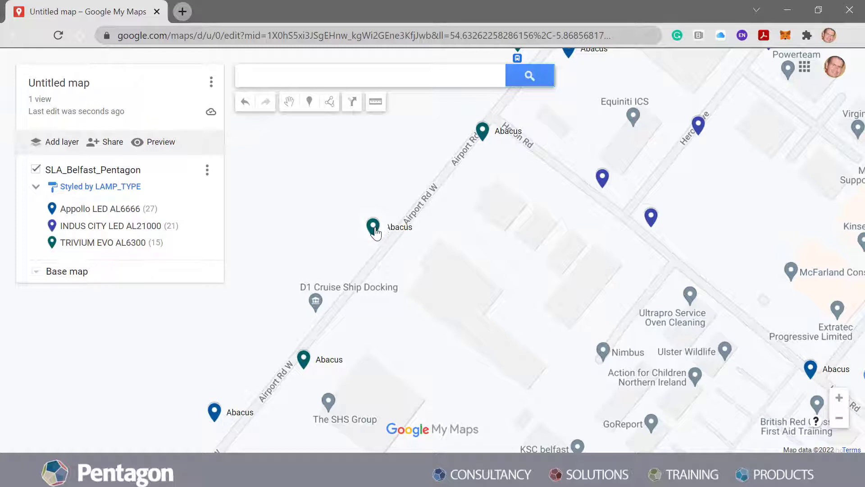
# Show the Abacus streetlight's details and open its HSE guidance PDF.
pyautogui.click(374, 229)
pyautogui.moveTo(485, 137); pyautogui.dragTo(488, 172)
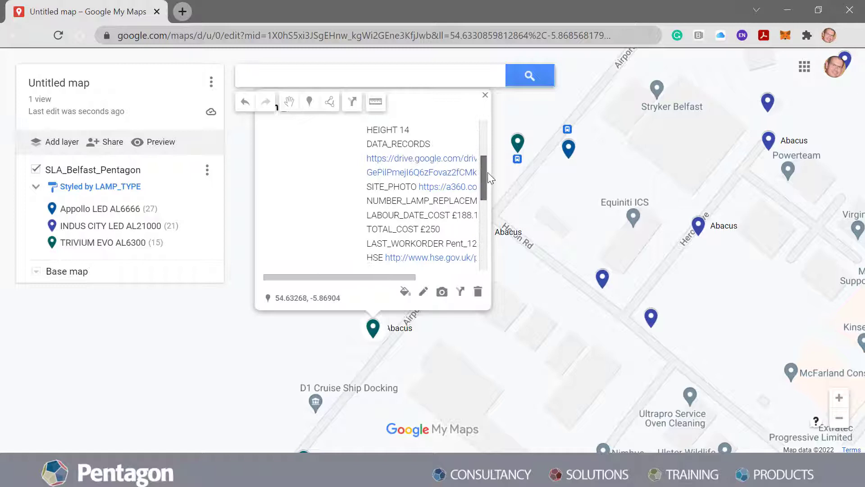
pyautogui.moveTo(413, 277); pyautogui.dragTo(453, 281)
pyautogui.moveTo(481, 188)
pyautogui.mouseDown()
pyautogui.moveTo(482, 207)
pyautogui.moveTo(482, 191)
pyautogui.mouseUp()
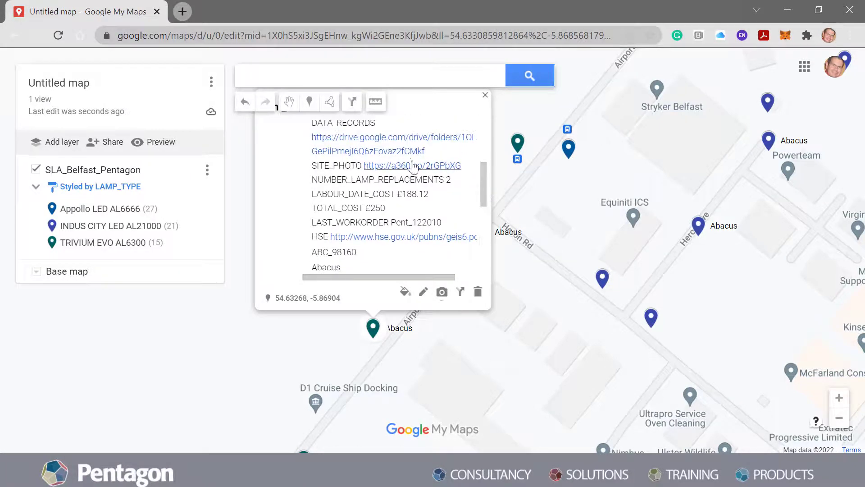
pyautogui.click(386, 237)
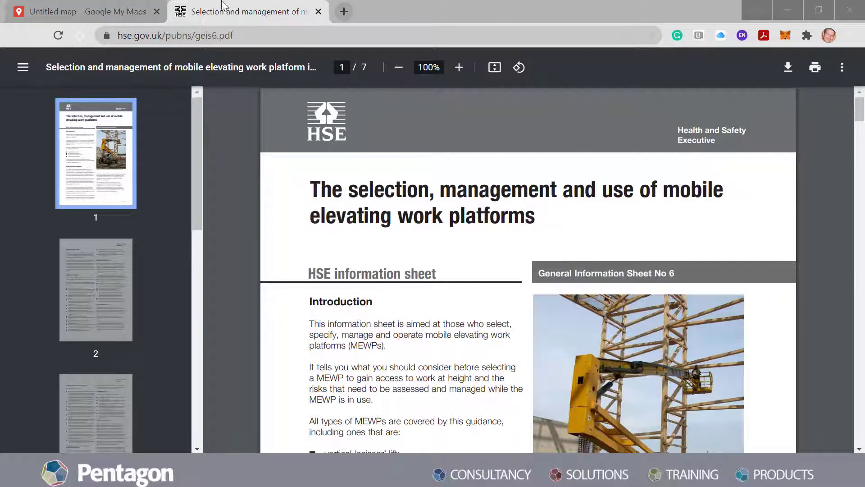
pyautogui.click(74, 12)
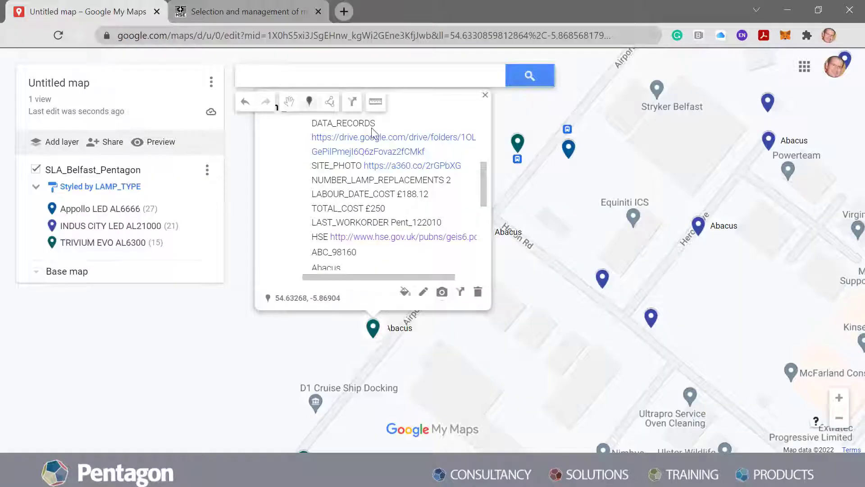
# Open its site photo and Drive records folder, then close the details card.
pyautogui.click(387, 166)
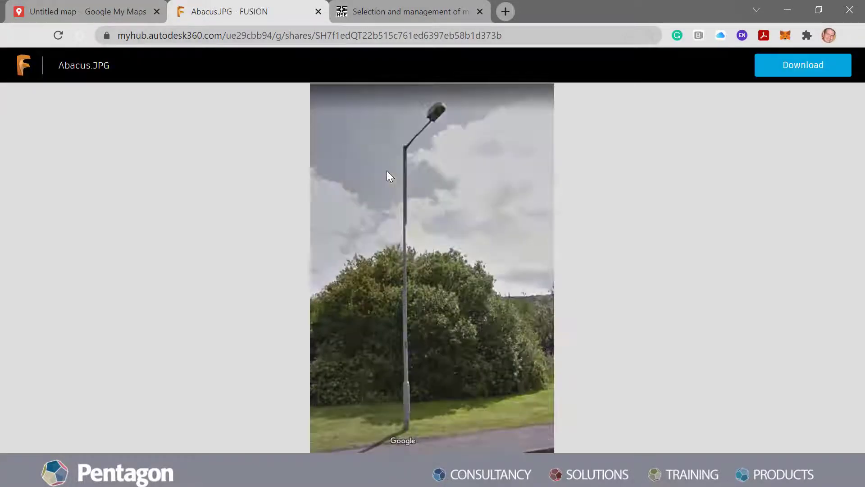
pyautogui.click(93, 12)
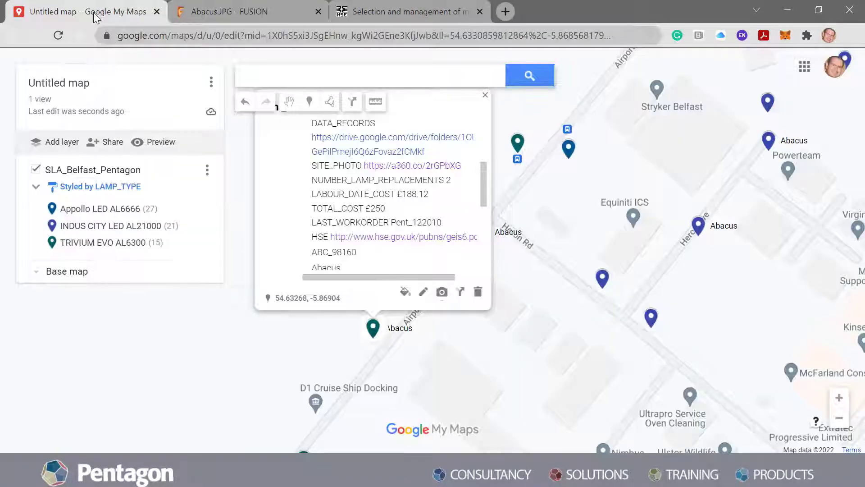
pyautogui.scroll(3, 407, 205)
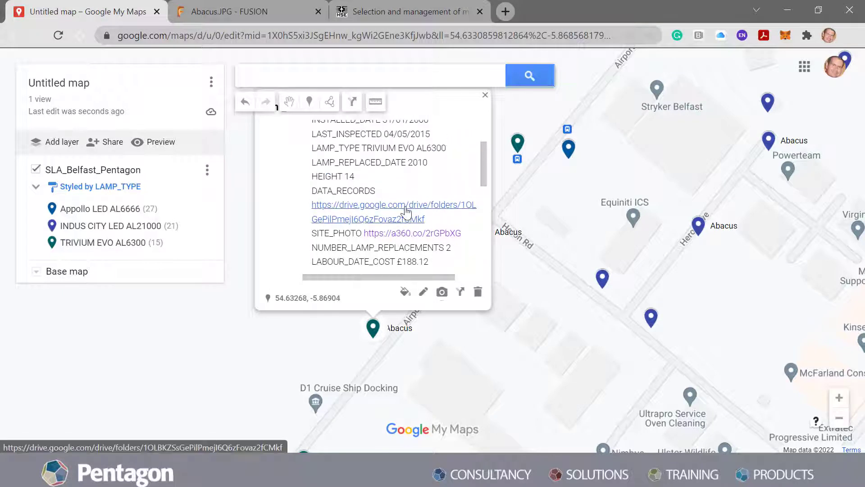
pyautogui.click(404, 205)
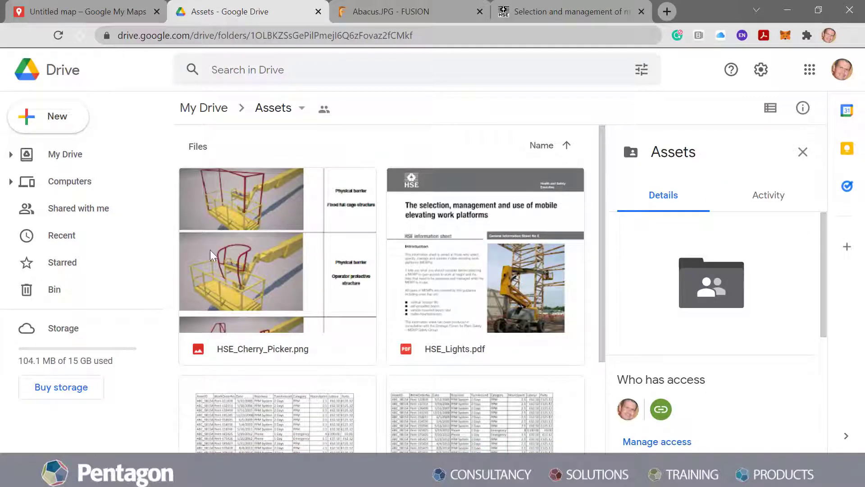
pyautogui.click(107, 14)
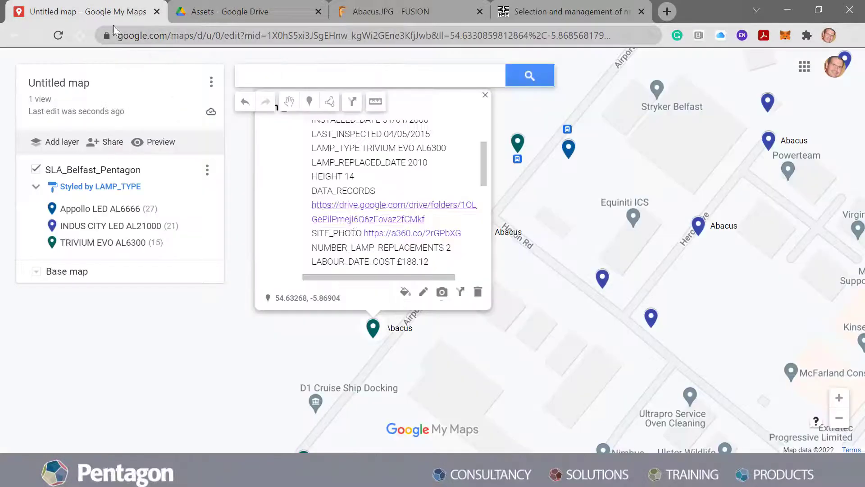
pyautogui.click(485, 95)
pyautogui.scroll(-2, 478, 277)
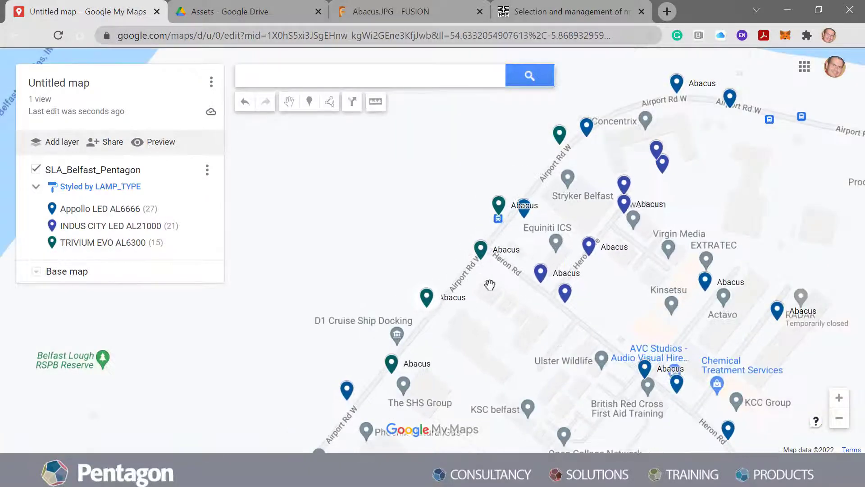
pyautogui.scroll(-1, 518, 316)
pyautogui.moveTo(519, 315); pyautogui.dragTo(452, 284)
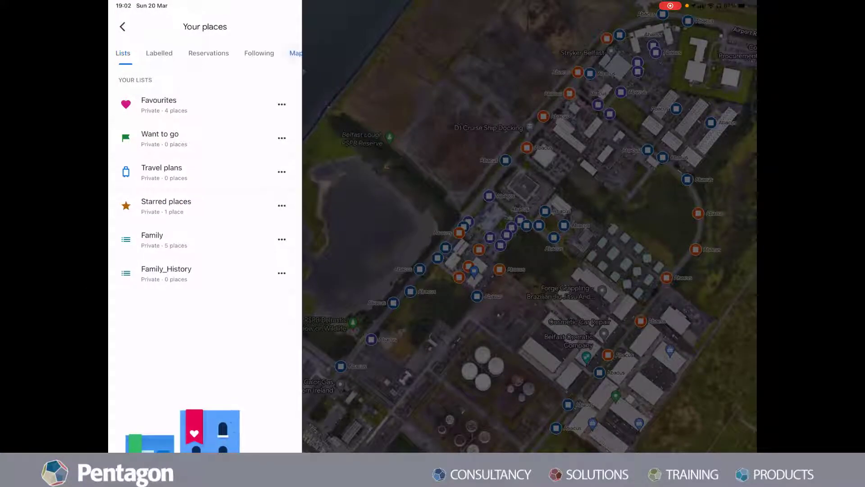
# Open the Street Lights Airport Road West map and view kml_10's details near Heron View.
pyautogui.click(296, 54)
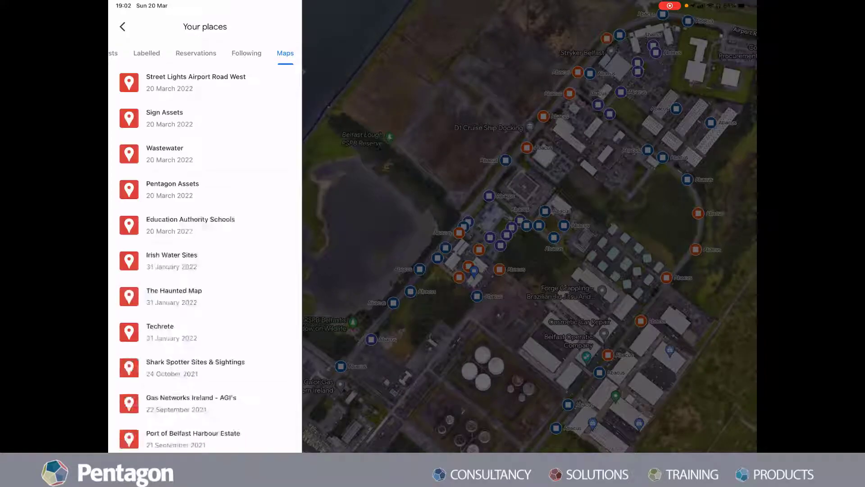
pyautogui.click(195, 83)
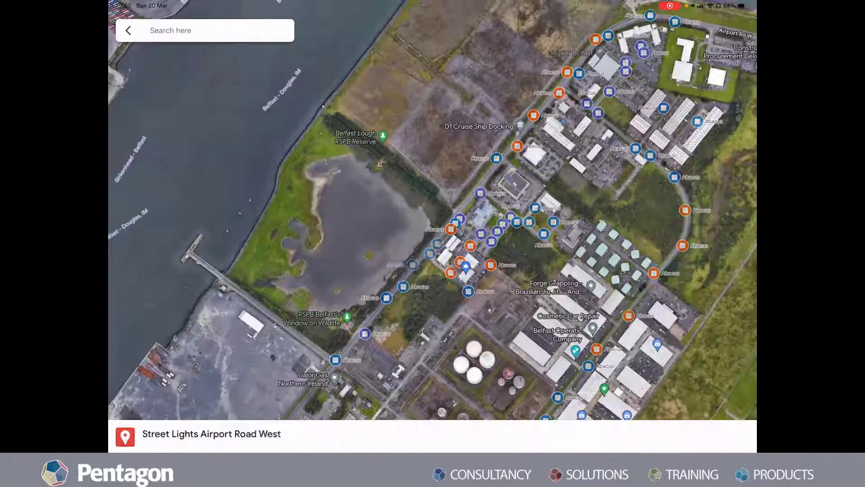
pyautogui.scroll(5, 428, 212)
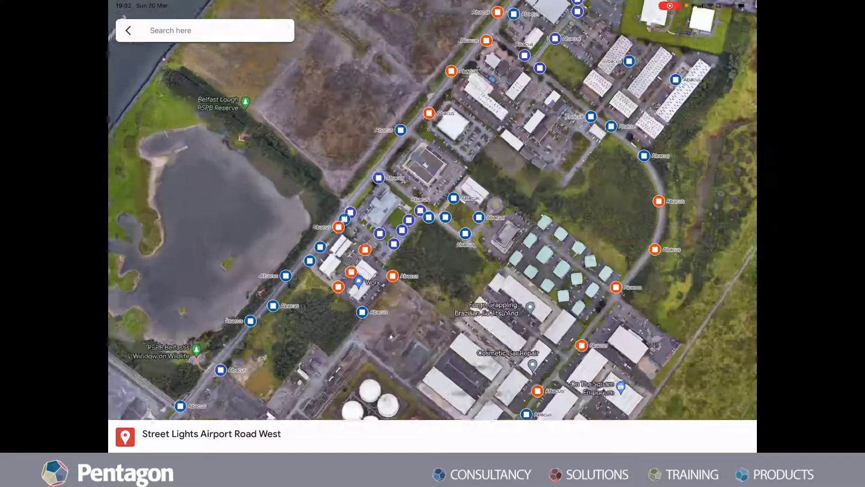
pyautogui.scroll(3, 405, 216)
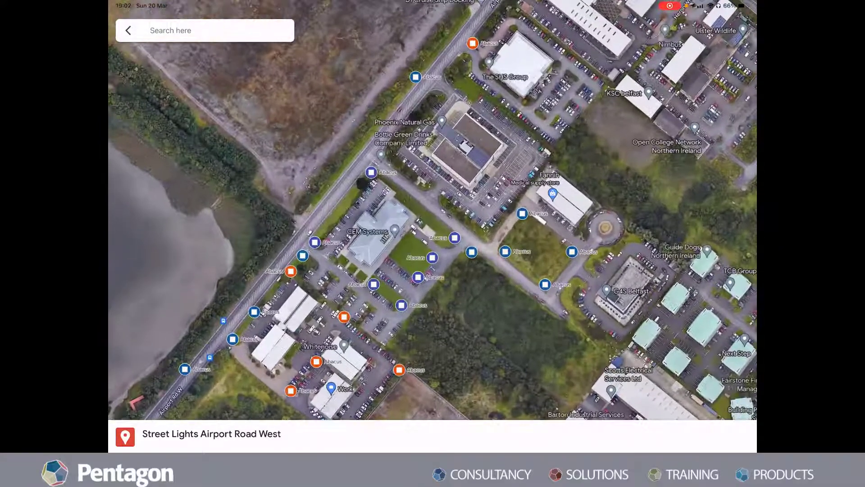
pyautogui.scroll(3, 238, 217)
pyautogui.scroll(3, 432, 180)
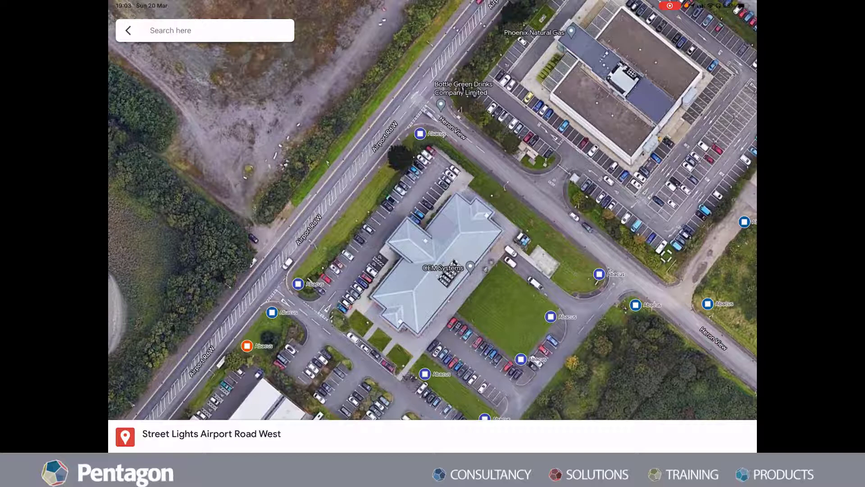
pyautogui.click(420, 133)
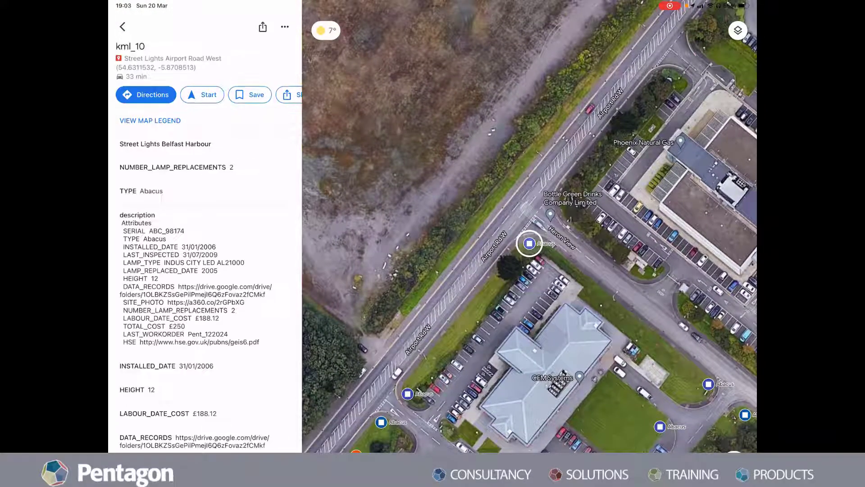
pyautogui.scroll(-2, 205, 239)
pyautogui.scroll(2, 205, 239)
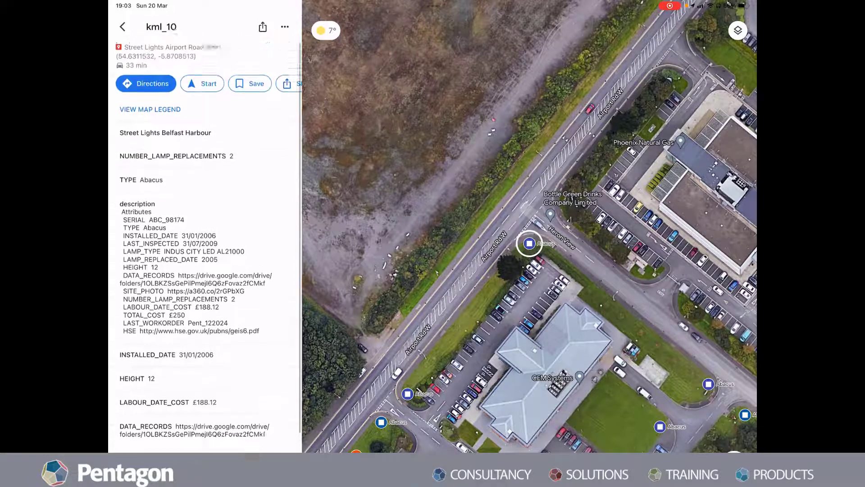
pyautogui.scroll(-5, 529, 234)
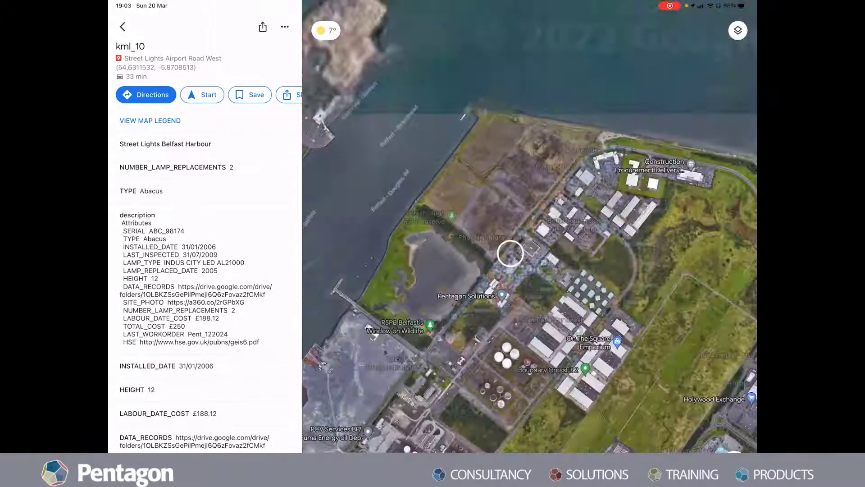